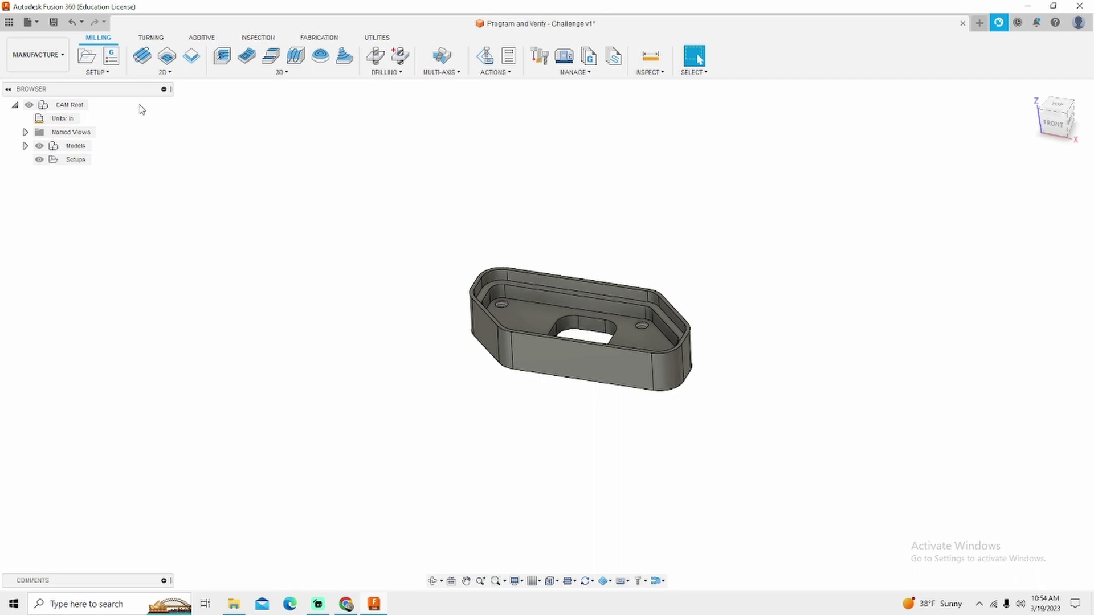
# - Start a new milling setup and view the part from the front
pyautogui.click(87, 56)
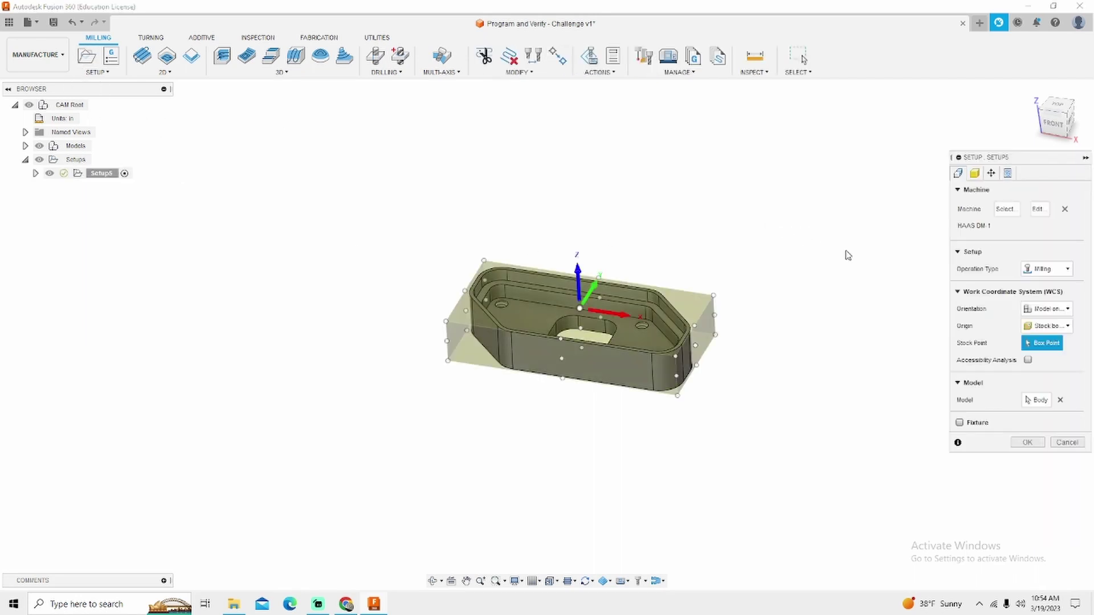
pyautogui.click(1053, 123)
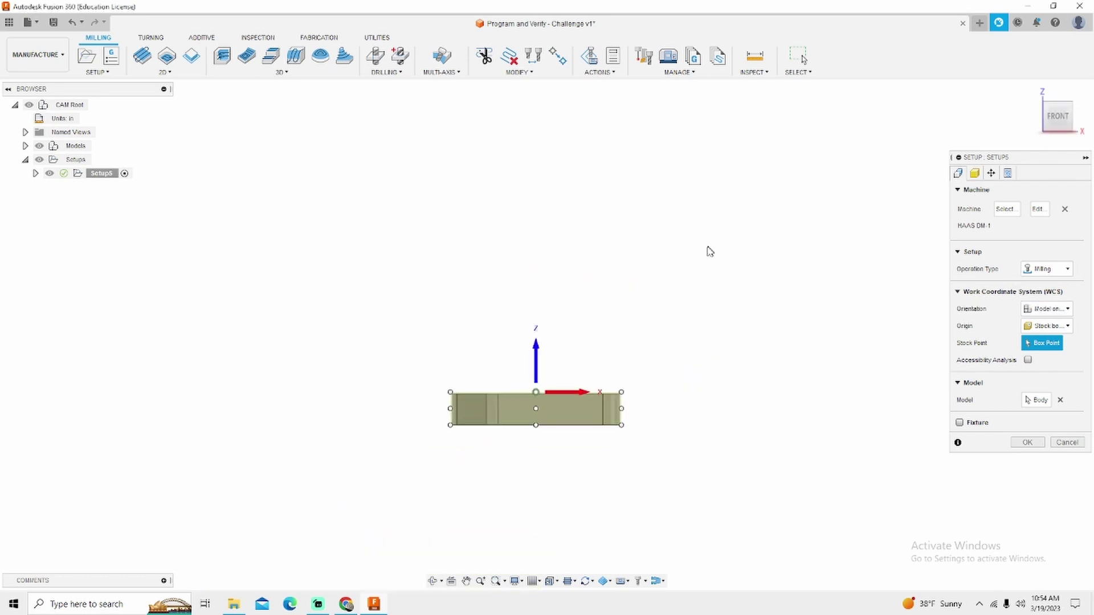
pyautogui.keyDown('shift'); pyautogui.moveTo(493, 427); pyautogui.dragTo(531, 541, button='middle'); pyautogui.keyUp('shift')
pyautogui.click(1054, 122)
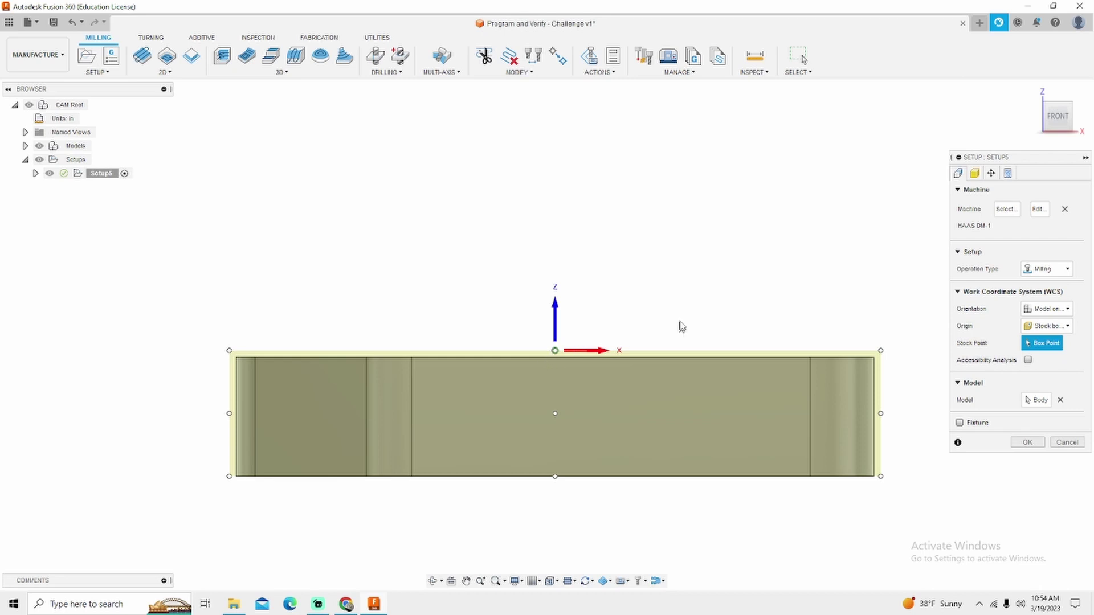
# - Make the stock a fixed-size box offset 0.02 in from the part's top
pyautogui.click(975, 173)
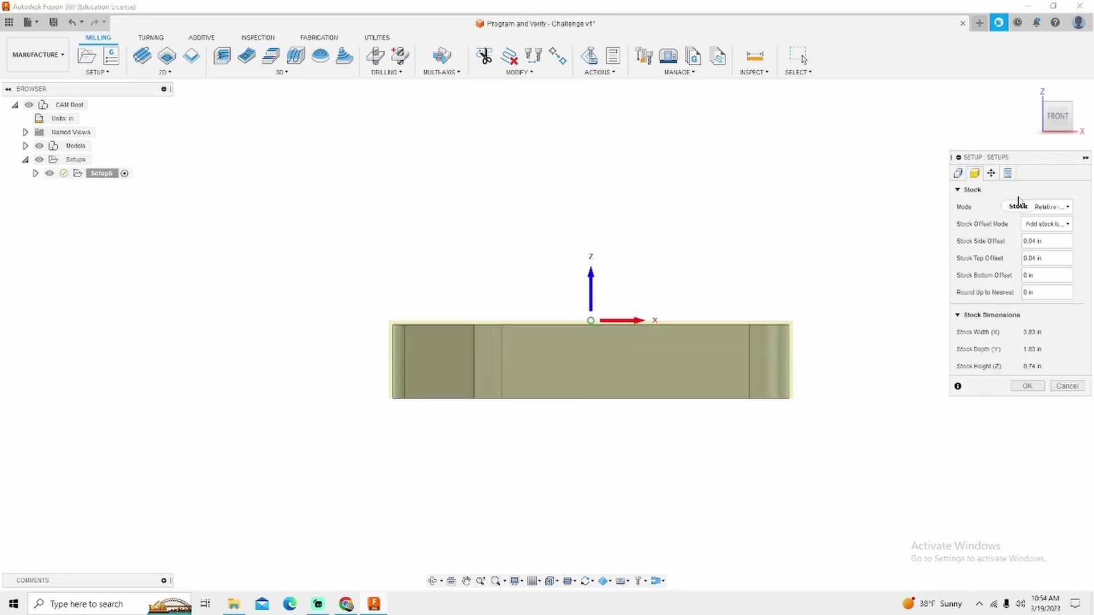
pyautogui.click(1043, 206)
pyautogui.click(1031, 231)
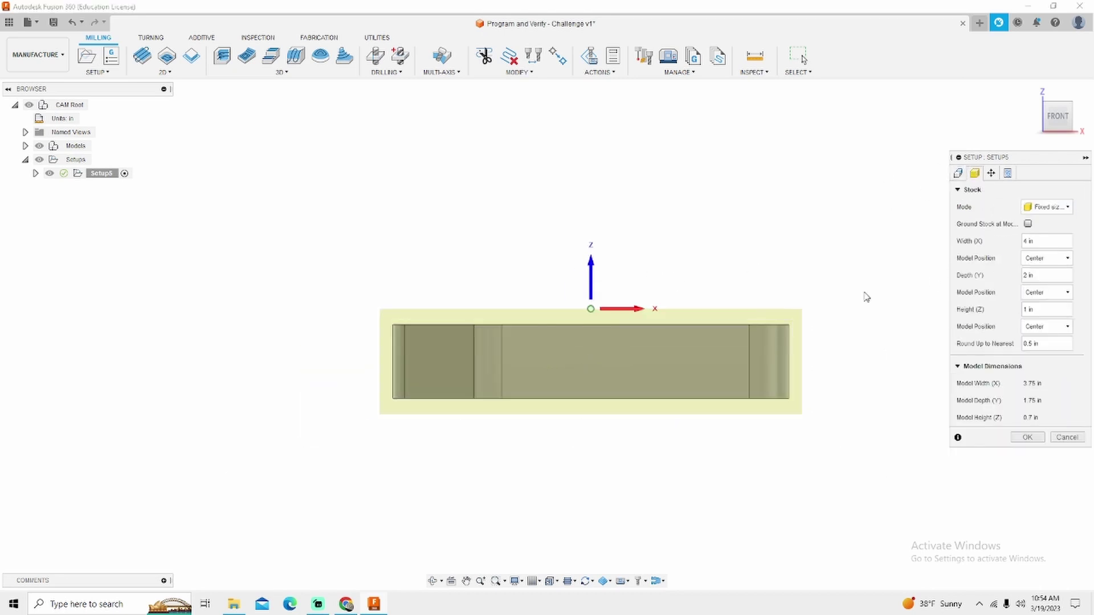
pyautogui.click(1043, 326)
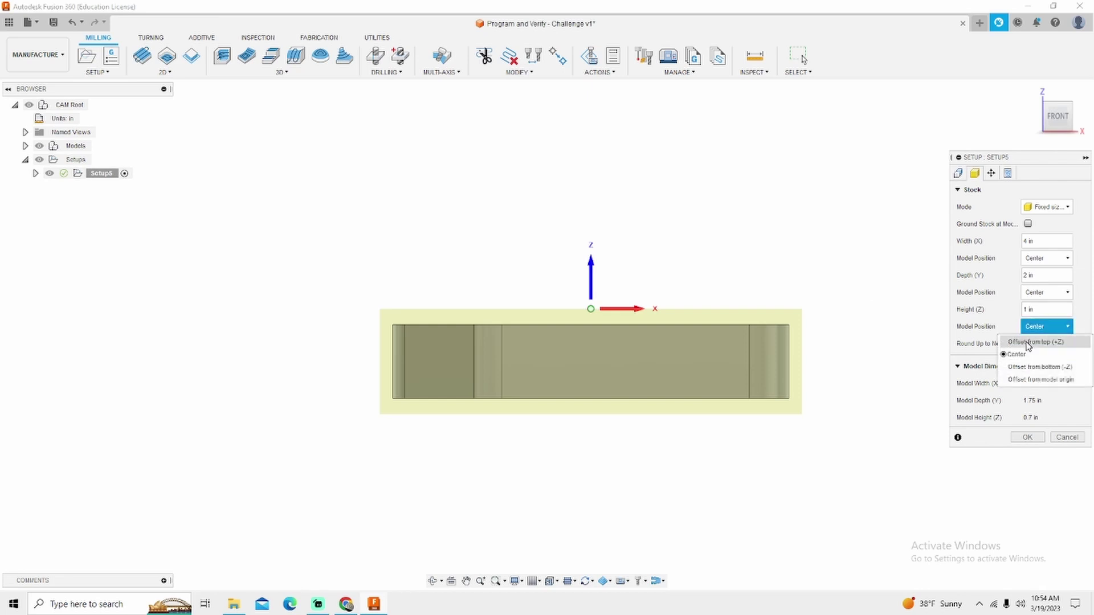
pyautogui.click(1029, 344)
pyautogui.press('BackSpace')
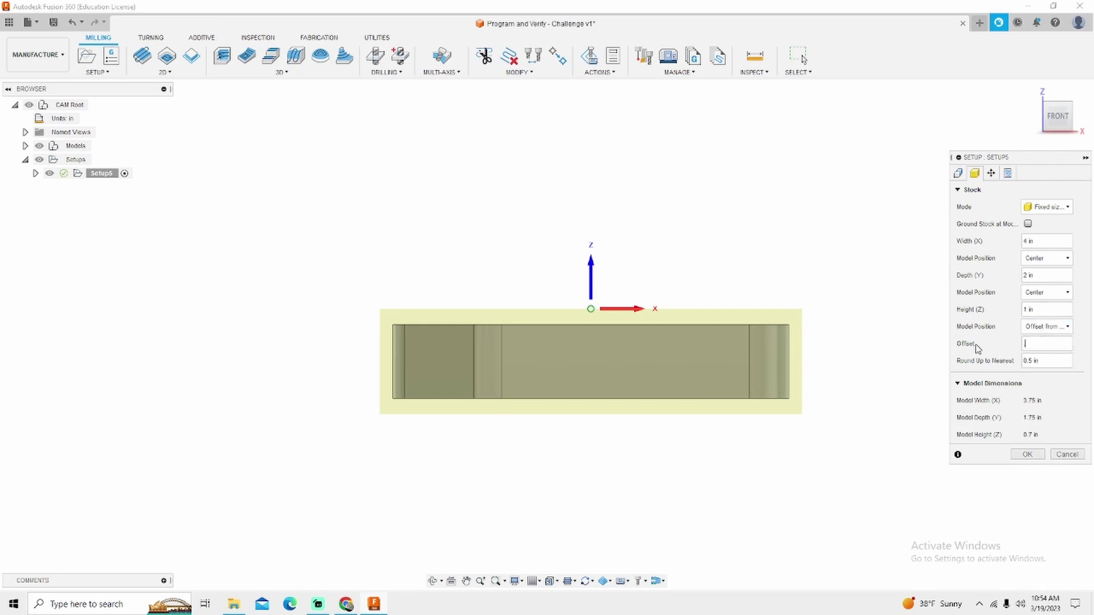
pyautogui.write('.02')
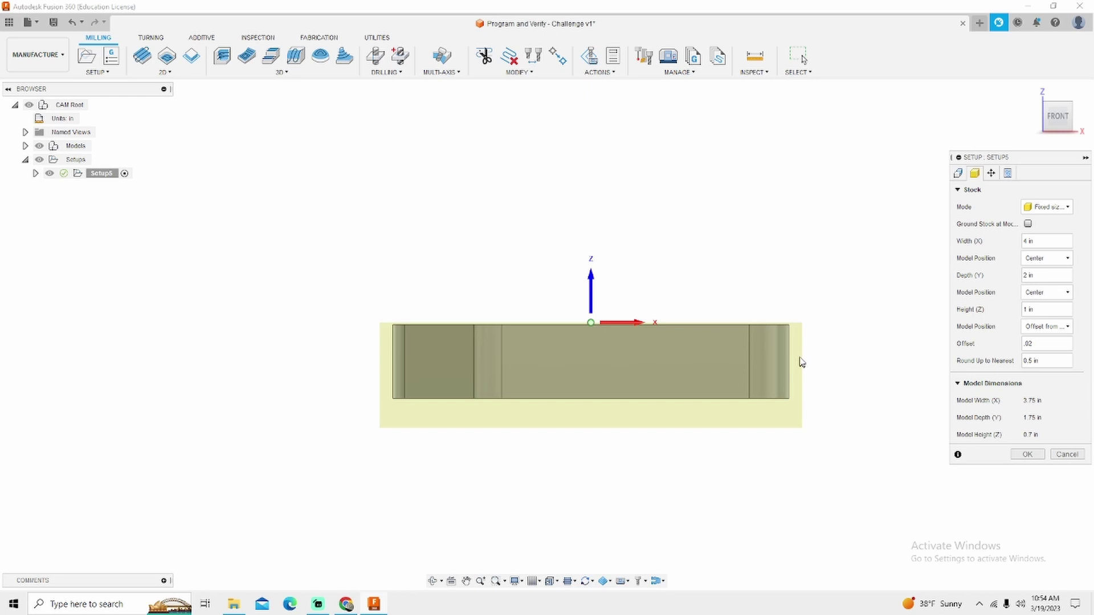
pyautogui.scroll(3, 747, 331)
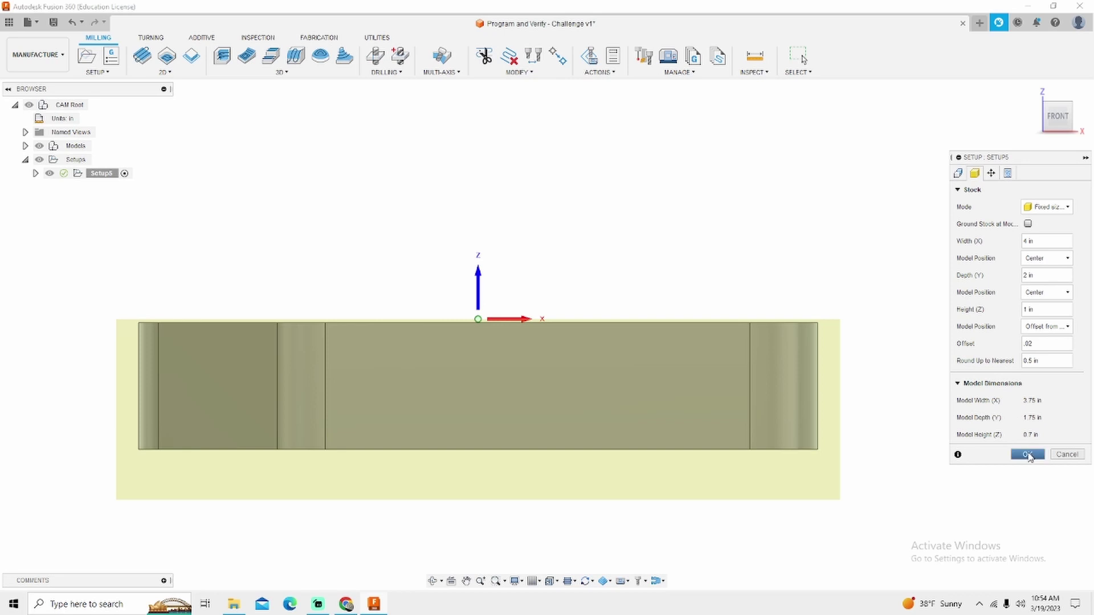
# - Set program number 8005 on the Post Process tab and finish the setup
pyautogui.click(1007, 174)
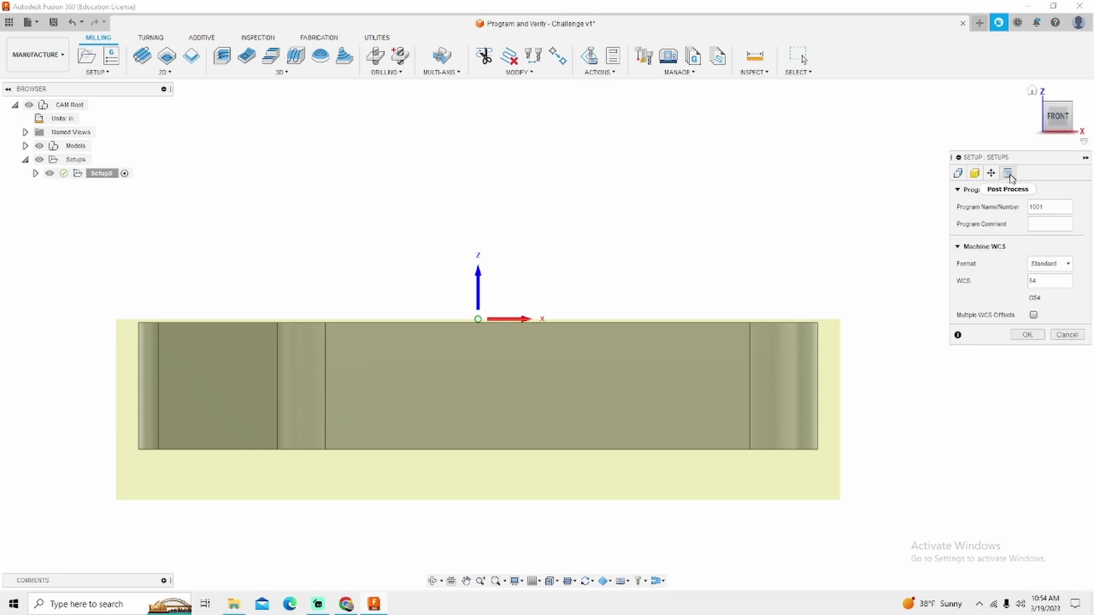
pyautogui.doubleClick(1046, 206)
pyautogui.write('8005')
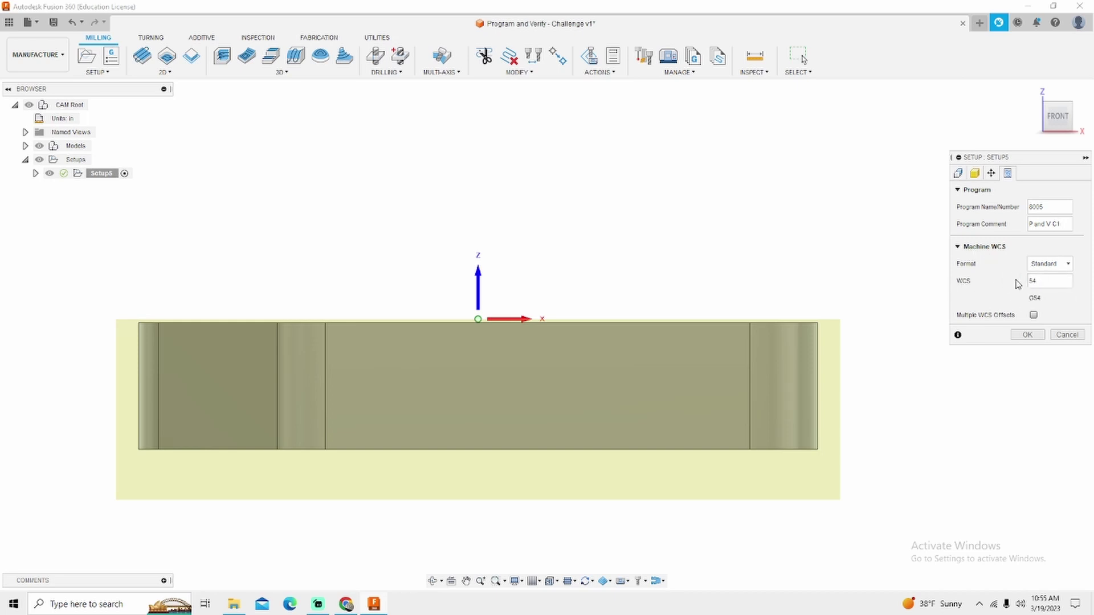
pyautogui.click(958, 173)
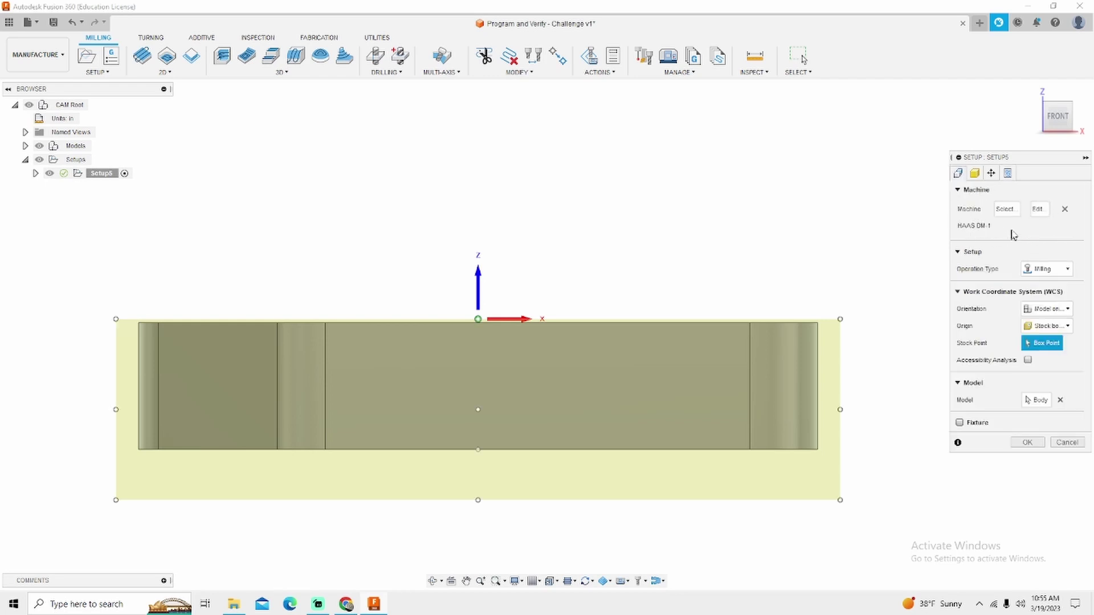
pyautogui.click(1007, 173)
pyautogui.click(1027, 335)
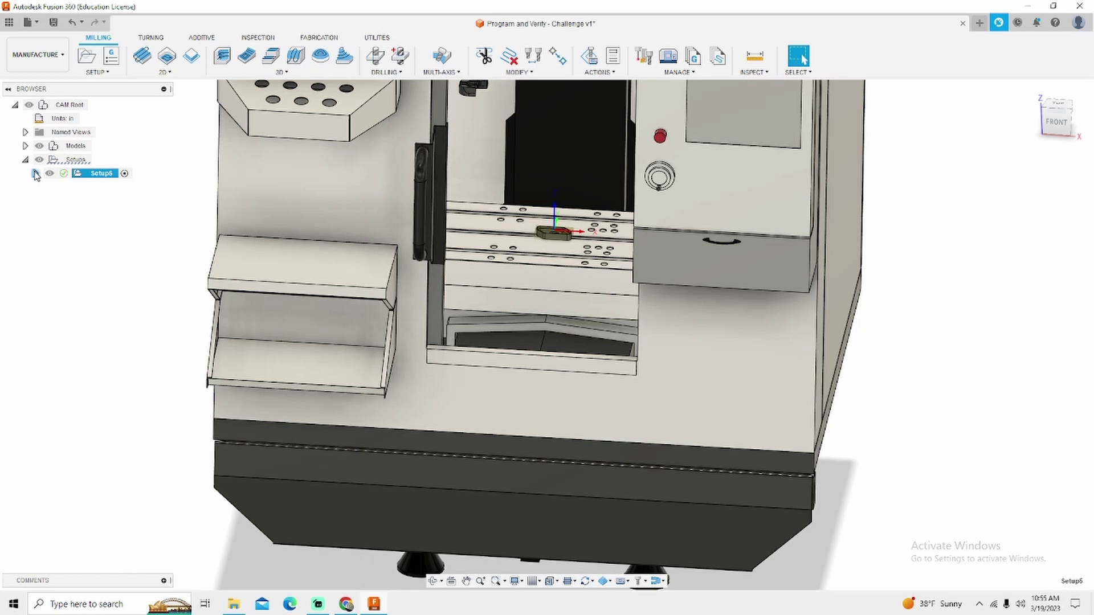
# - Hide the HAAS DM-1 machine in the browser and start a 2D Face operation
pyautogui.click(35, 174)
pyautogui.click(59, 187)
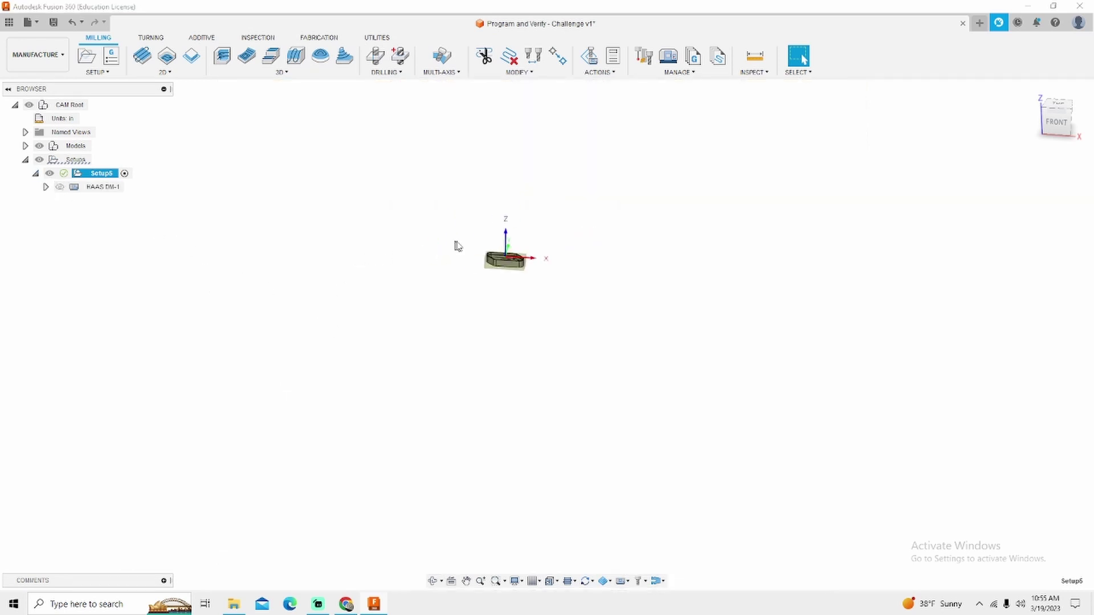
pyautogui.scroll(5, 490, 291)
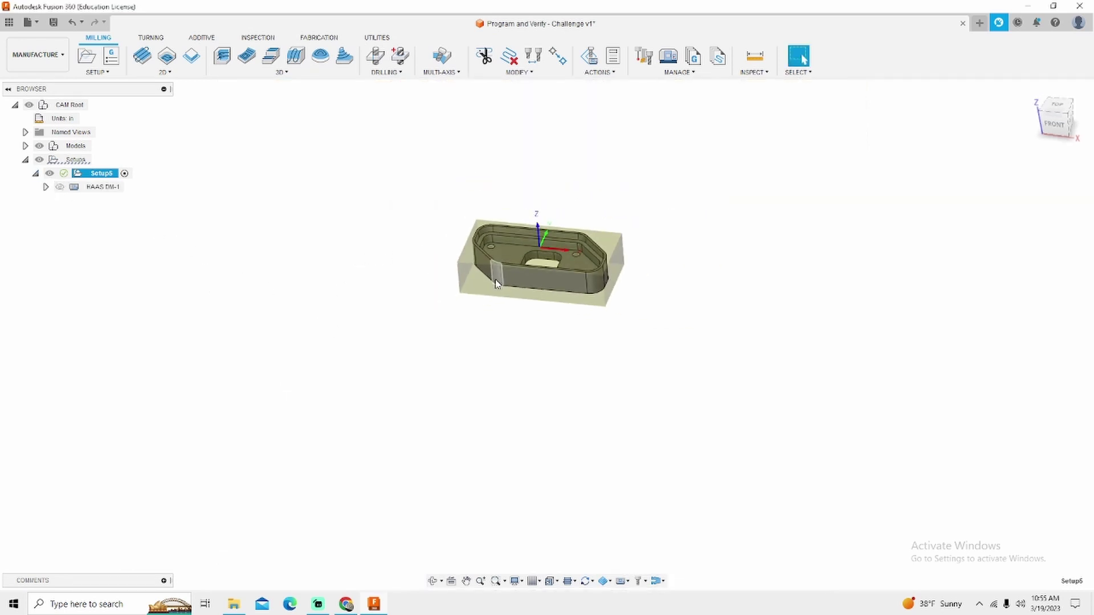
pyautogui.scroll(2, 496, 283)
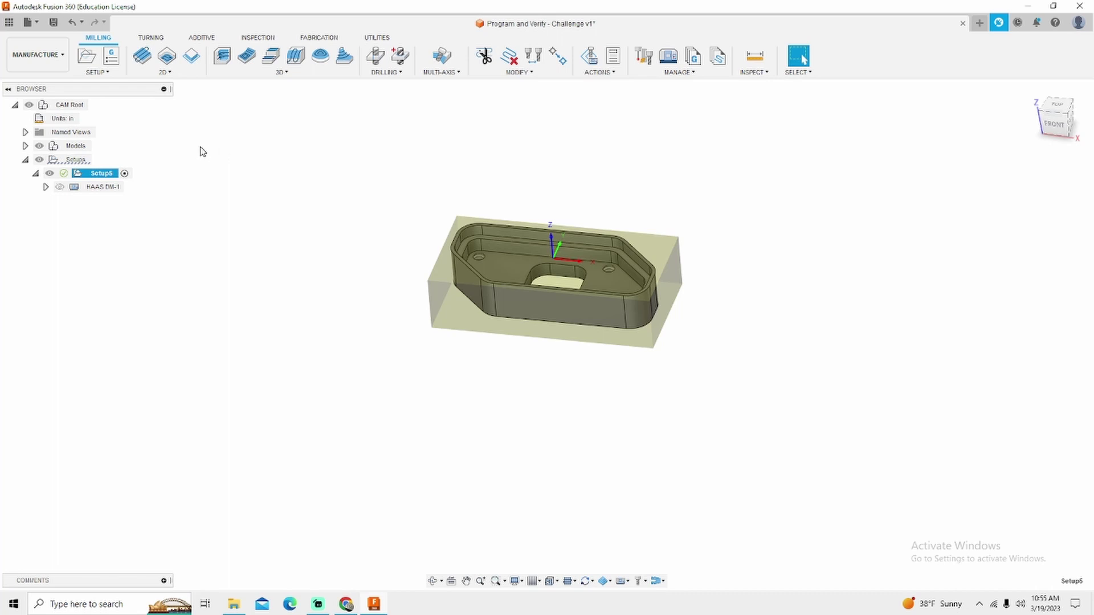
pyautogui.click(142, 57)
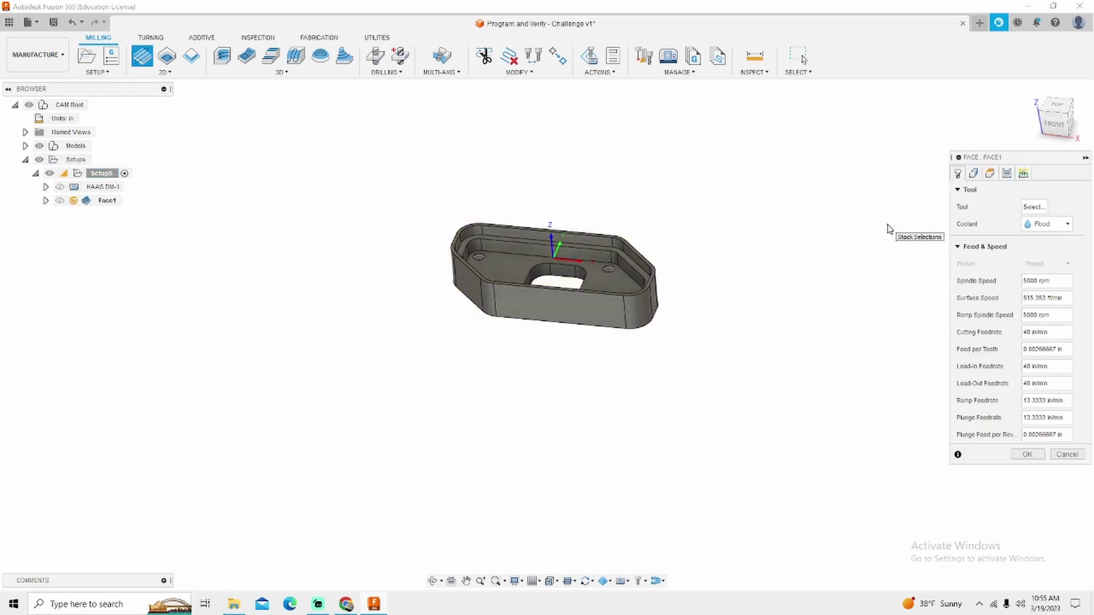
# - Select the 2" Face Mill with its Default preset from Milling Tools (Inch)
pyautogui.click(1034, 207)
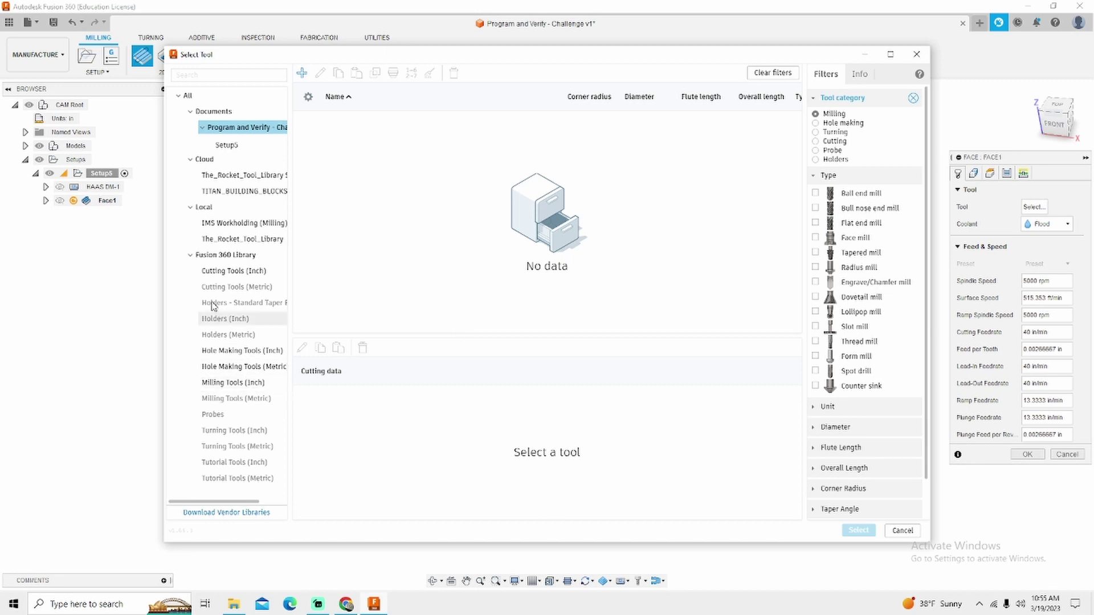
pyautogui.click(222, 384)
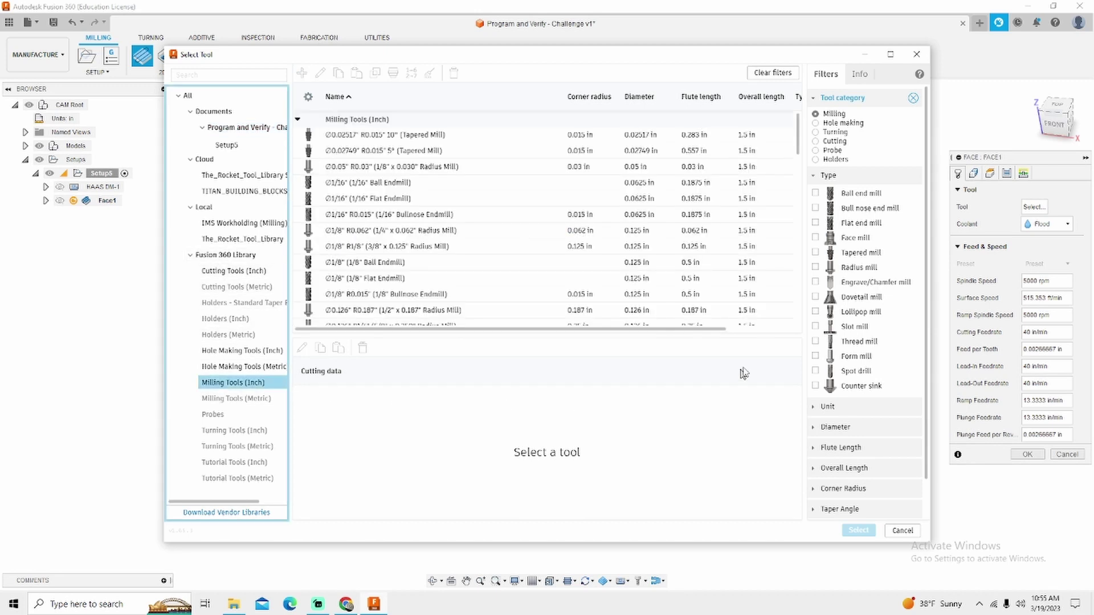
pyautogui.click(815, 238)
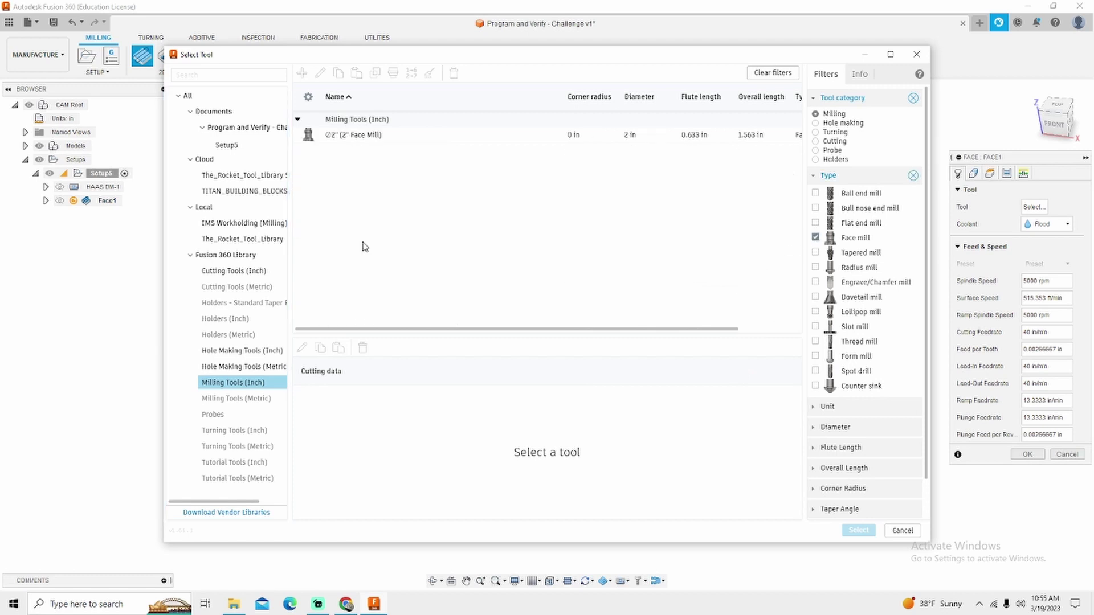
pyautogui.click(341, 136)
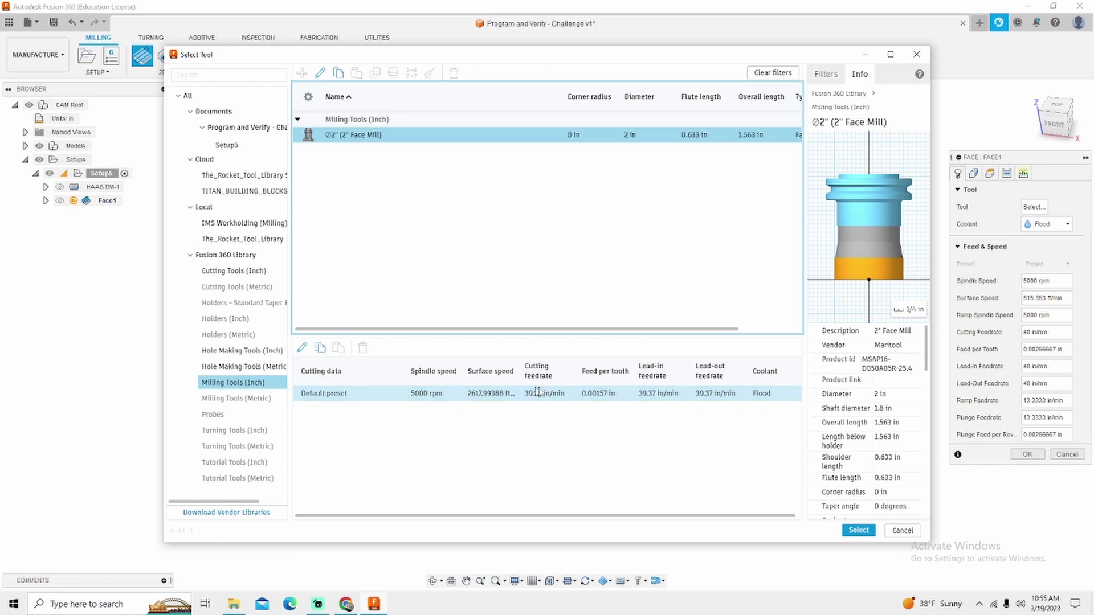
pyautogui.click(451, 398)
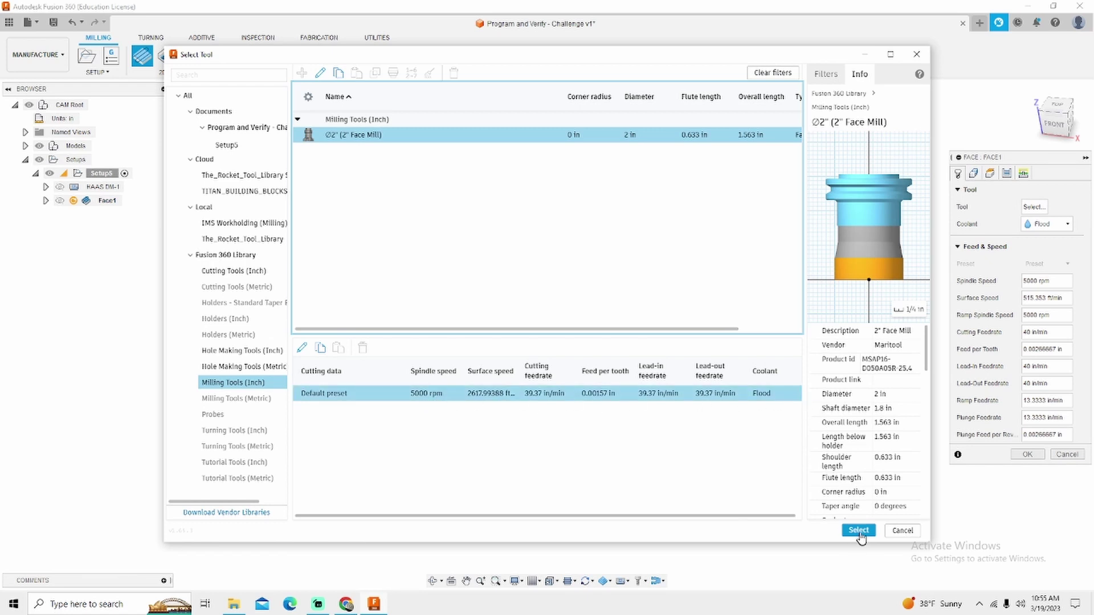
pyautogui.click(859, 531)
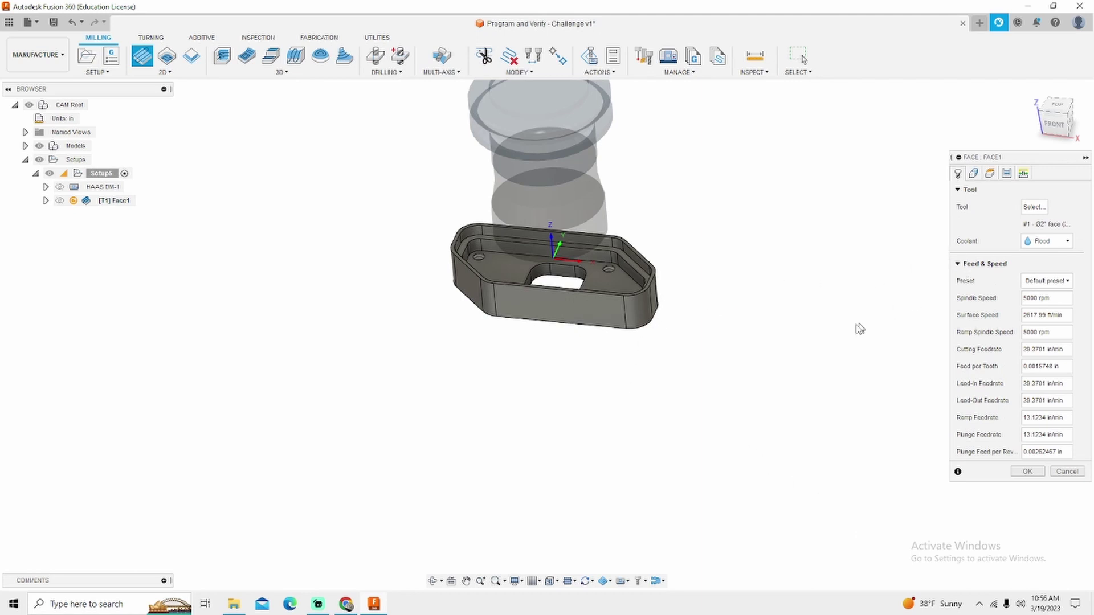
# - Set spindle speed to 1875 rpm and feed per tooth to 0.006 in, then generate Face1
pyautogui.keyDown('shift'); pyautogui.moveTo(849, 329); pyautogui.dragTo(800, 333, button='middle'); pyautogui.keyUp('shift')
pyautogui.scroll(3, 682, 304)
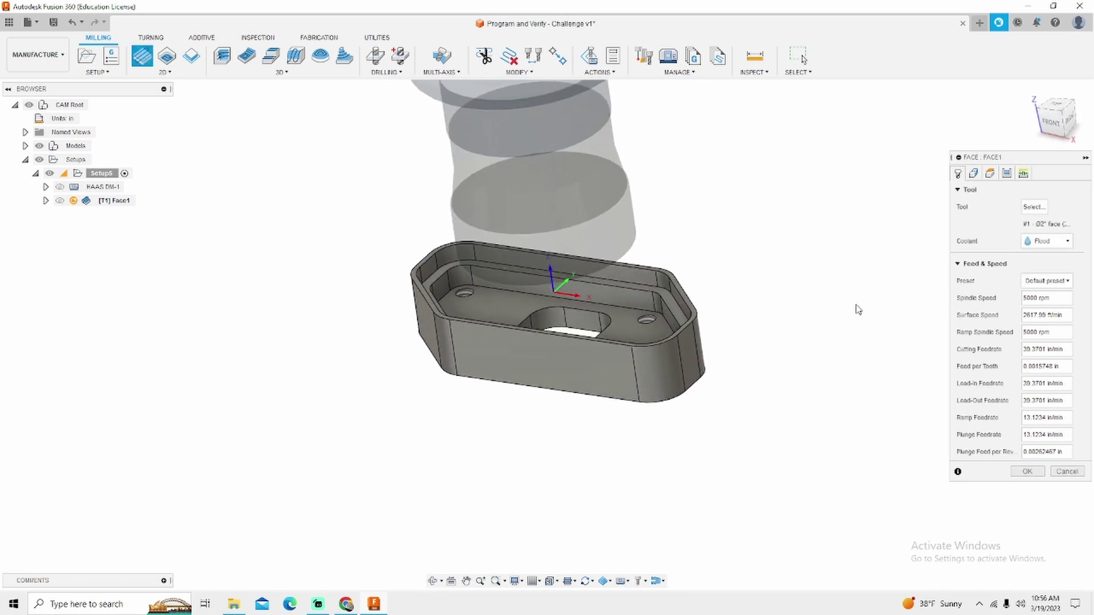
pyautogui.click(1023, 299)
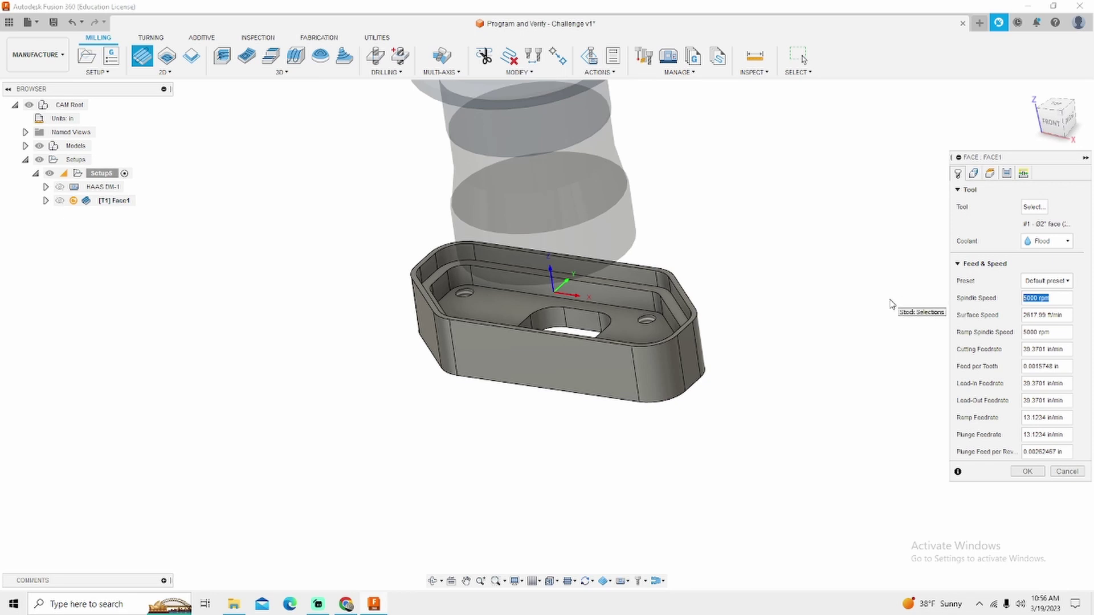
pyautogui.write('1875')
pyautogui.press('Return')
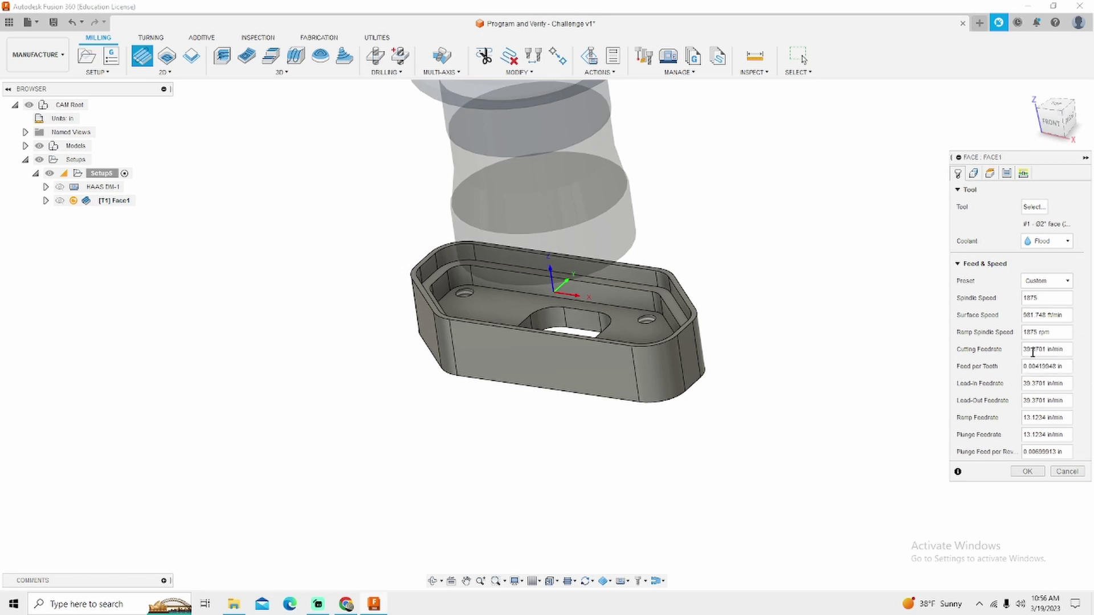
pyautogui.click(1047, 367)
pyautogui.write('.006')
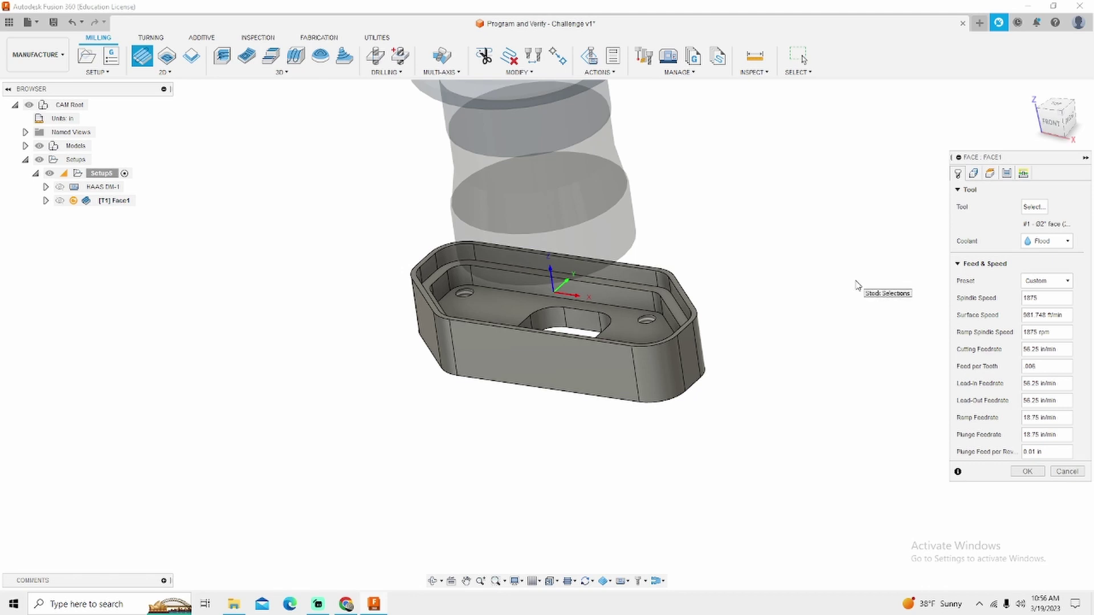
pyautogui.click(1039, 474)
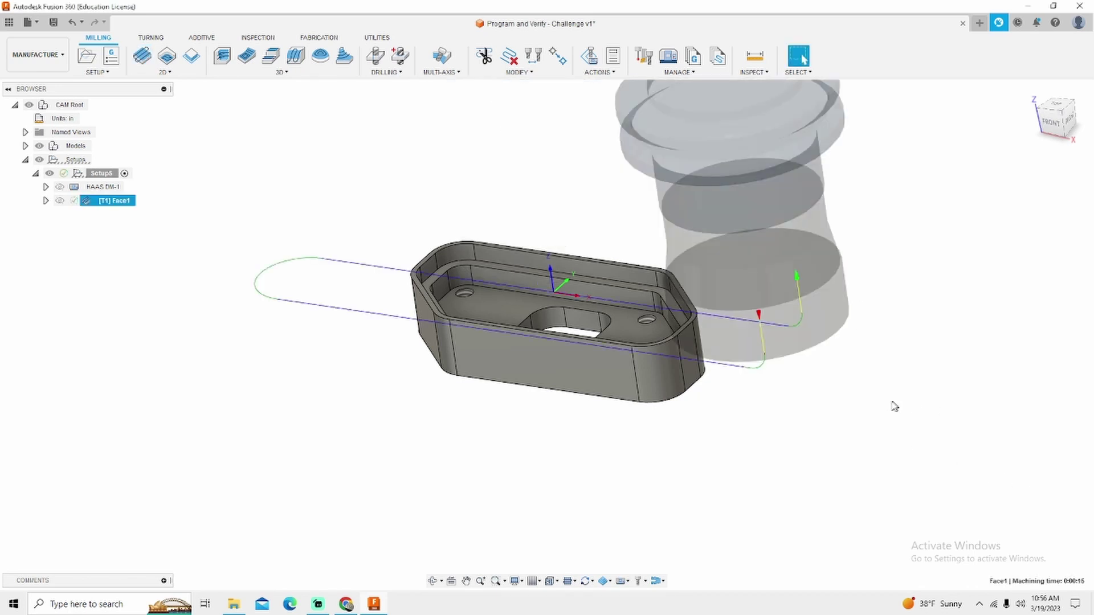
pyautogui.moveTo(949, 402); pyautogui.dragTo(835, 445)
pyautogui.press('Escape')
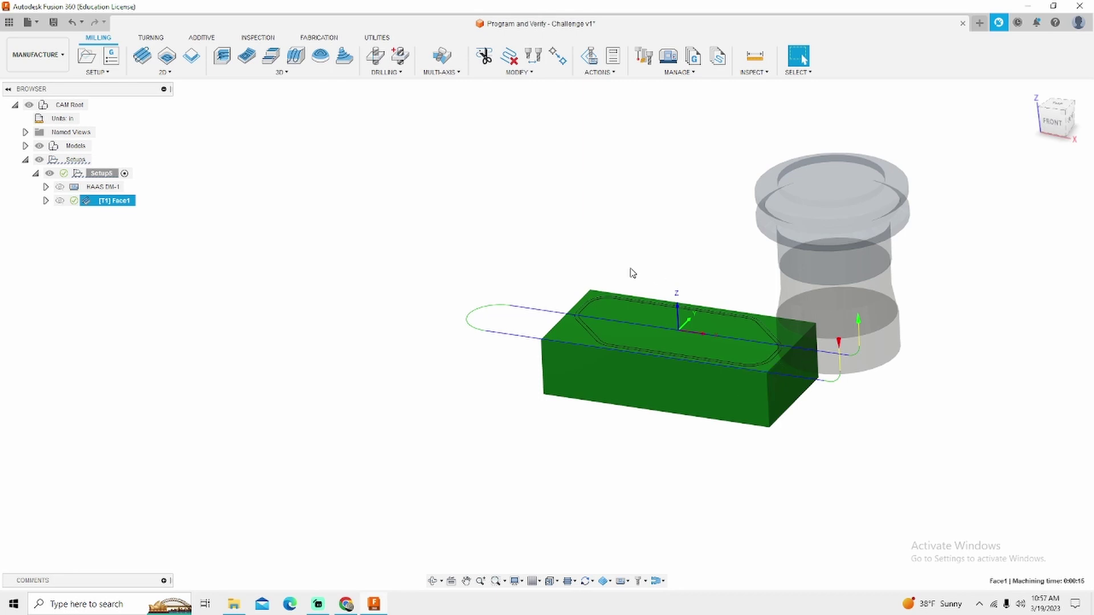
# - Reopen Face1 for editing and review its stock contour geometry settings
pyautogui.rightClick(103, 205)
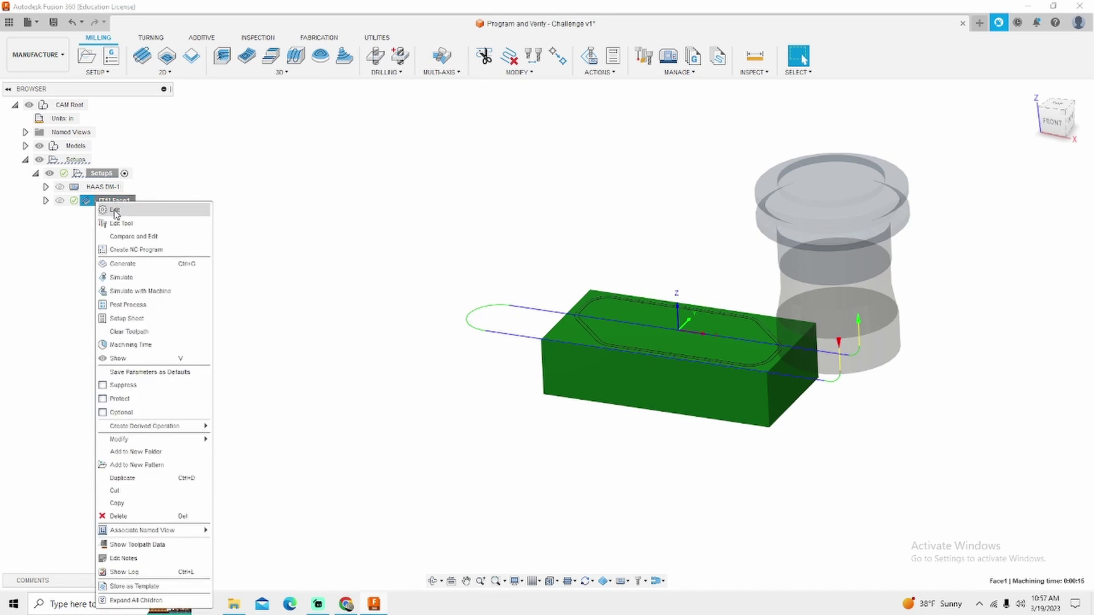
pyautogui.click(115, 210)
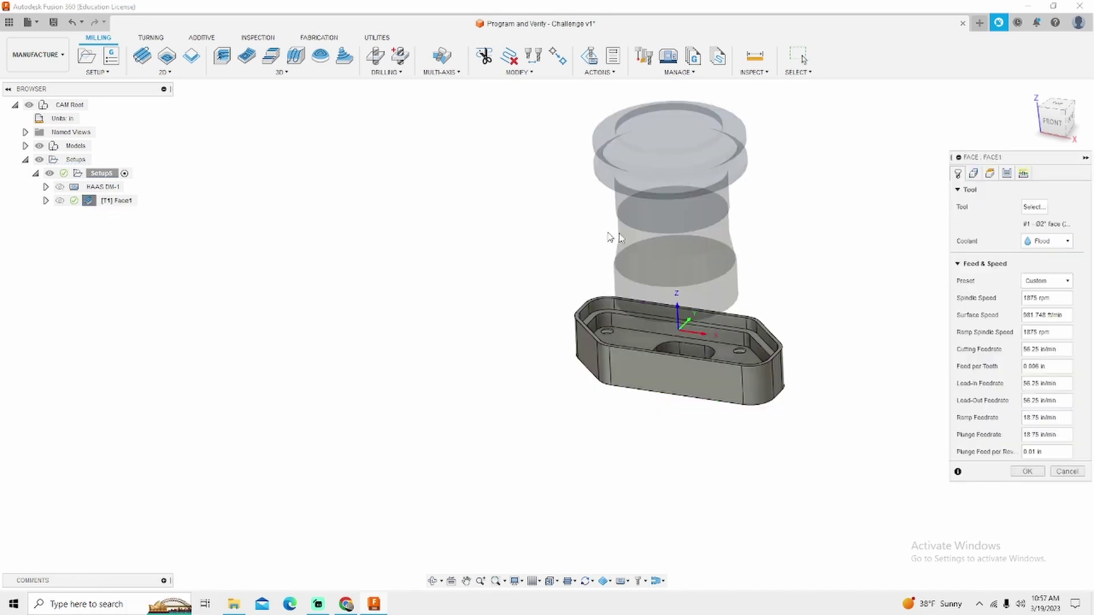
pyautogui.click(973, 173)
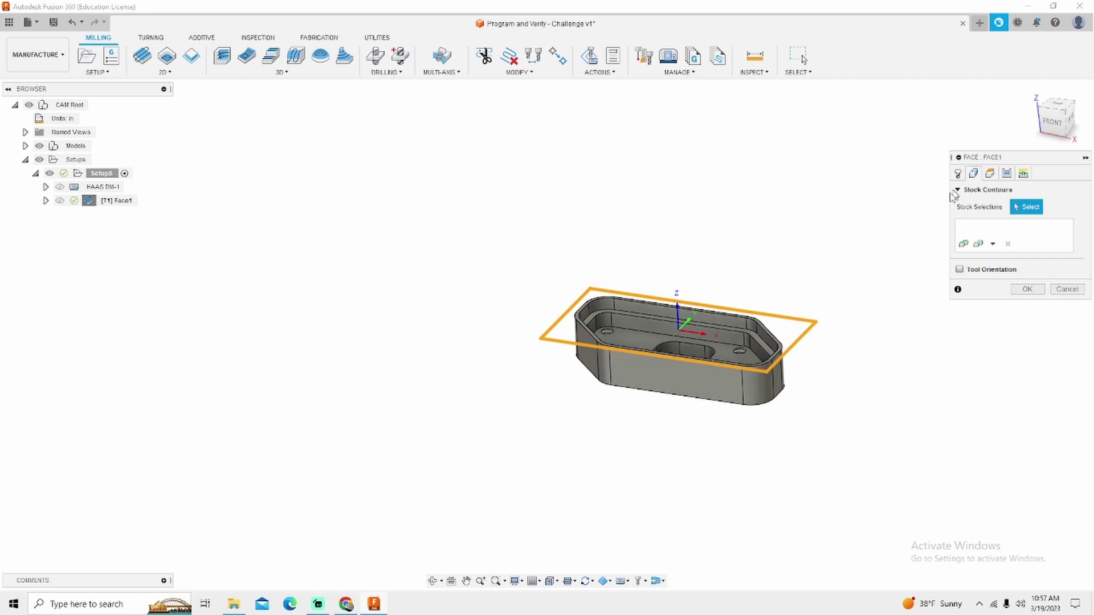
pyautogui.keyDown('shift'); pyautogui.moveTo(845, 290); pyautogui.dragTo(840, 305, button='middle'); pyautogui.keyUp('shift')
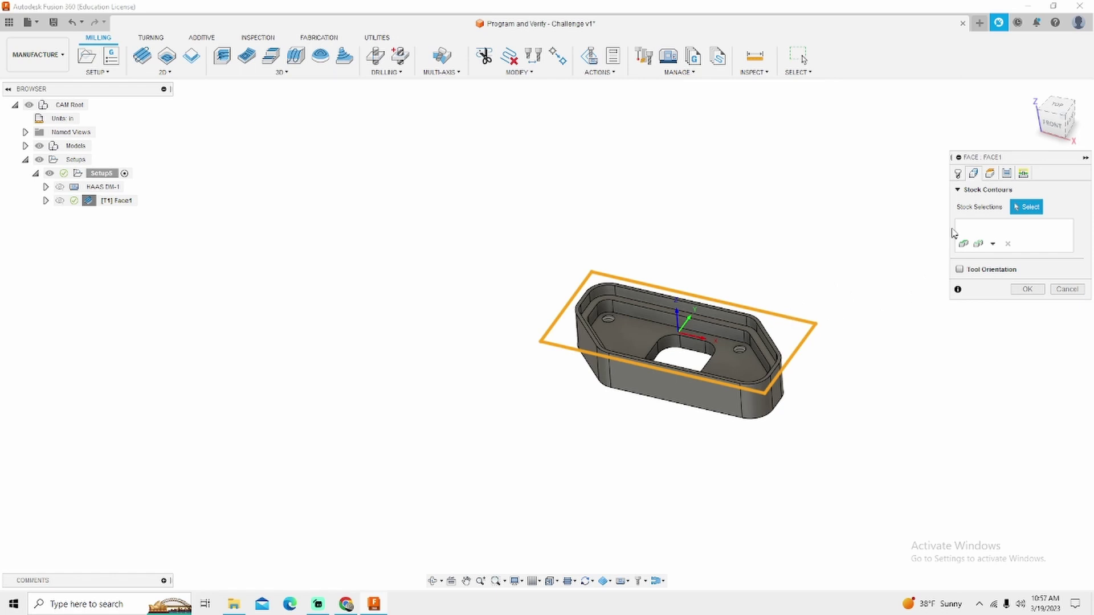
# - Show Face1's Heights settings and inspect the height planes from front and angled views
pyautogui.click(989, 173)
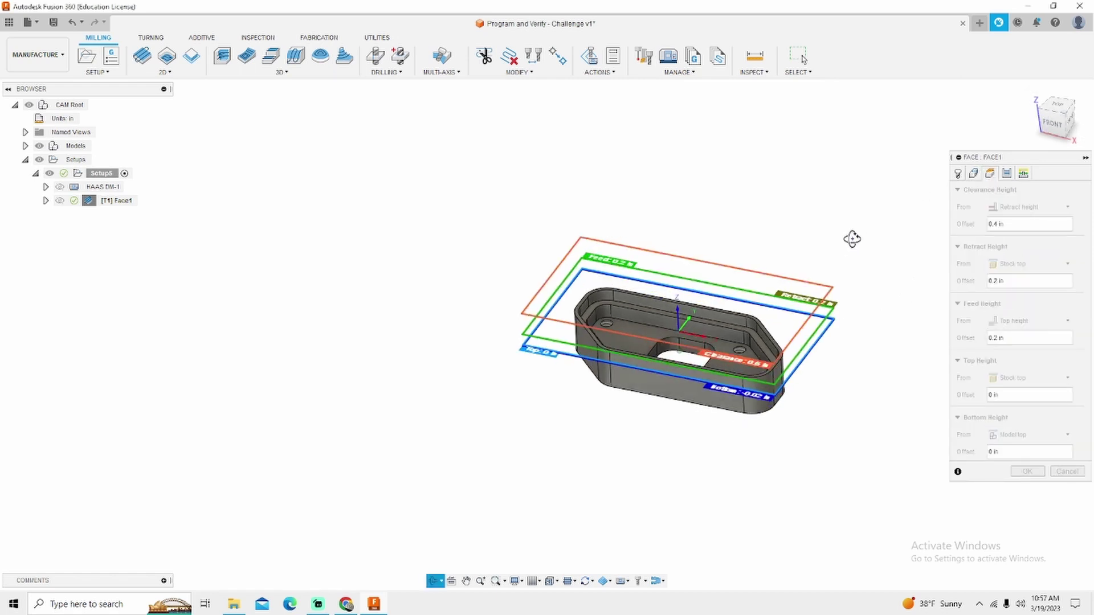
pyautogui.moveTo(852, 239)
pyautogui.keyDown('shift'); pyautogui.mouseDown(button='middle')
pyautogui.moveTo(862, 205)
pyautogui.moveTo(855, 223)
pyautogui.mouseUp(button='middle'); pyautogui.keyUp('shift')
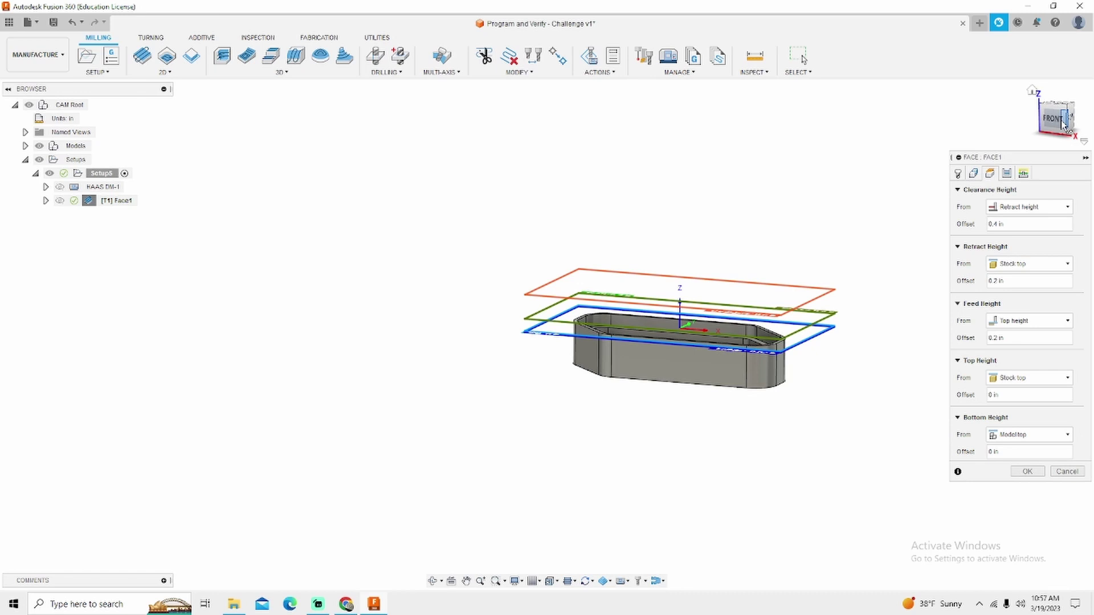
pyautogui.click(1063, 125)
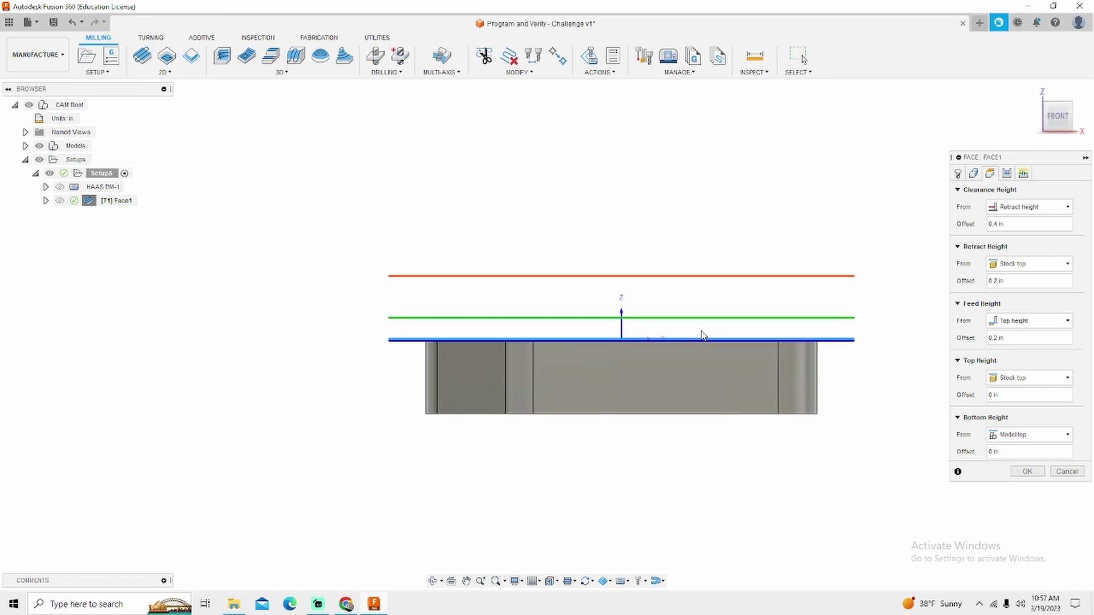
pyautogui.keyDown('shift'); pyautogui.moveTo(808, 353); pyautogui.dragTo(791, 369, button='middle'); pyautogui.keyUp('shift')
pyautogui.scroll(3, 805, 366)
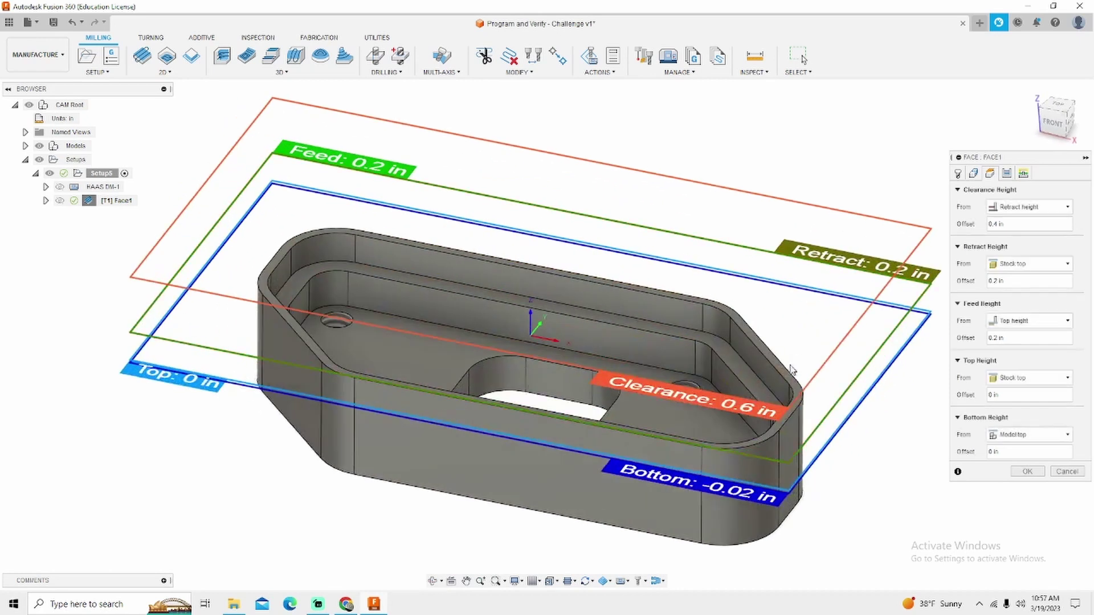
pyautogui.scroll(-2, 769, 220)
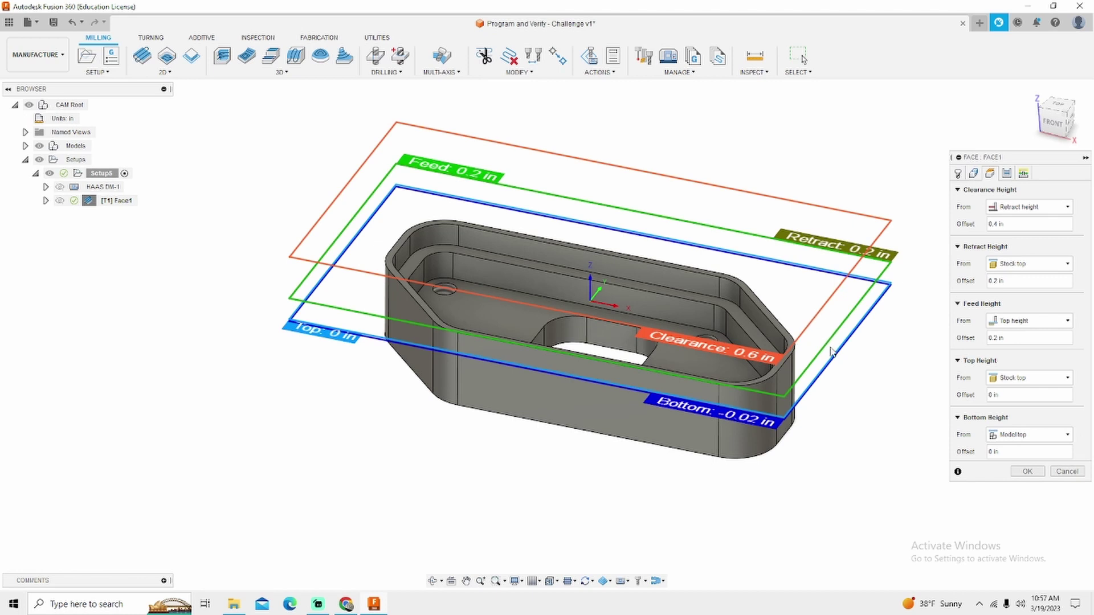
pyautogui.keyDown('shift'); pyautogui.moveTo(835, 331); pyautogui.dragTo(804, 343, button='middle'); pyautogui.keyUp('shift')
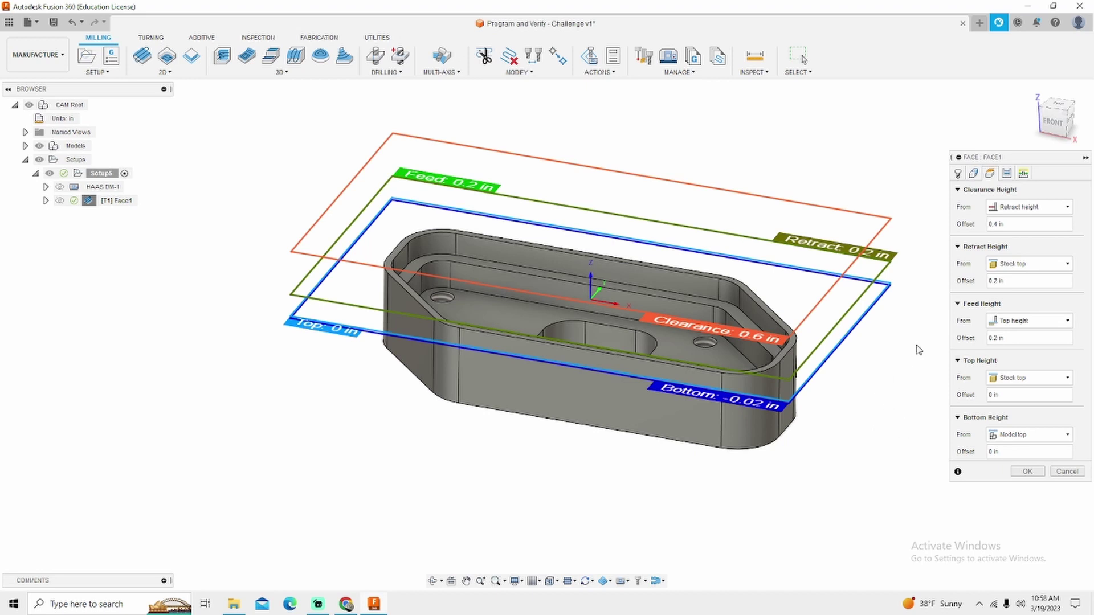
# - Keep Face1's clearance height measured from retract height, with offset 0
pyautogui.click(1038, 206)
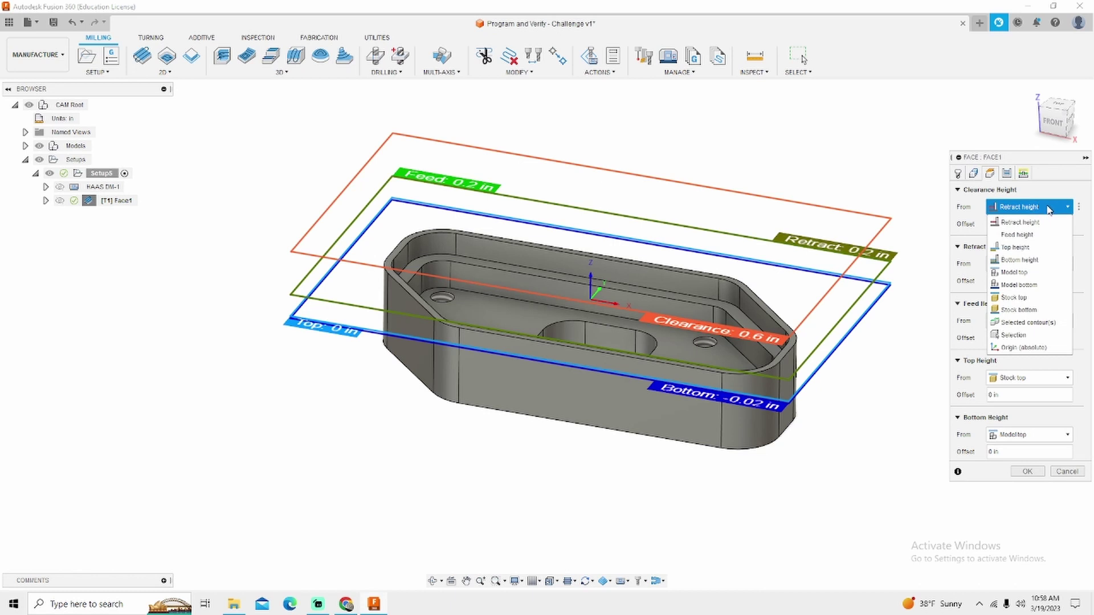
pyautogui.click(1047, 208)
pyautogui.click(1041, 209)
pyautogui.click(1041, 208)
pyautogui.click(1020, 223)
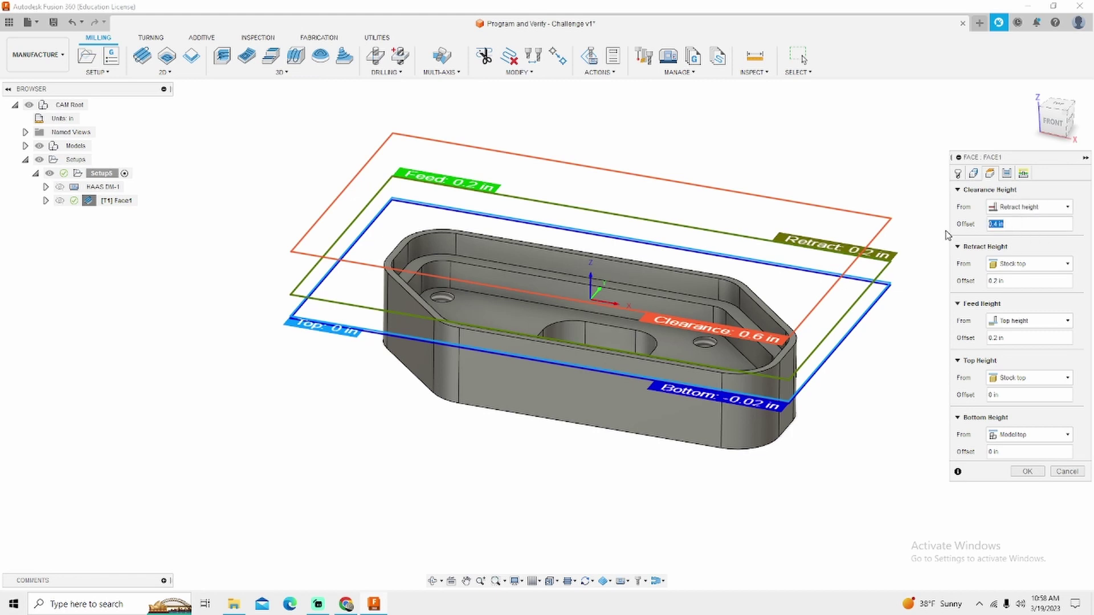
pyautogui.write('0')
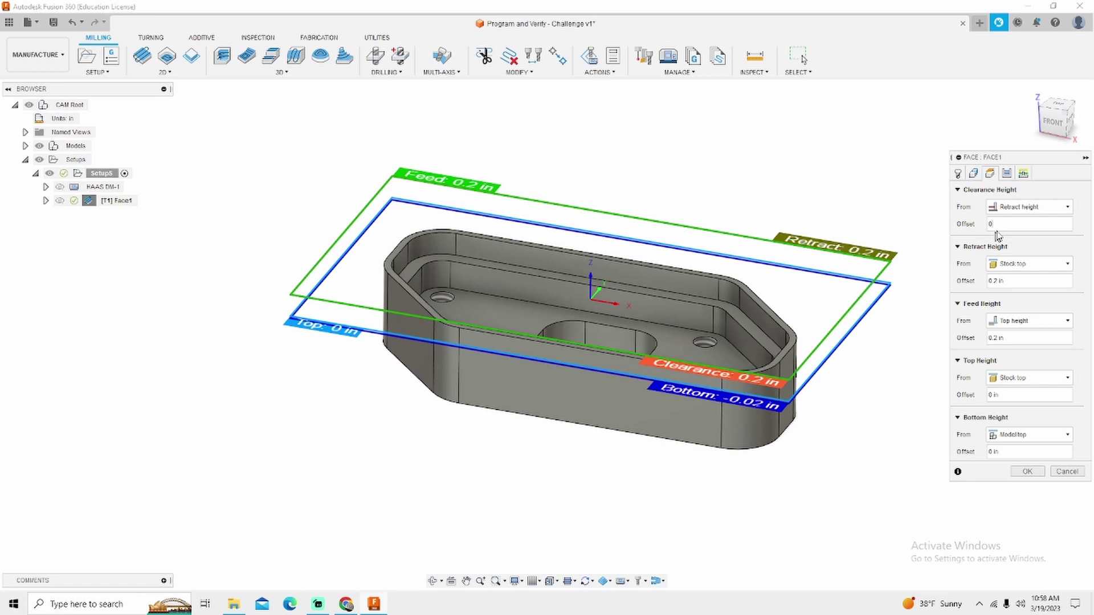
pyautogui.click(1007, 173)
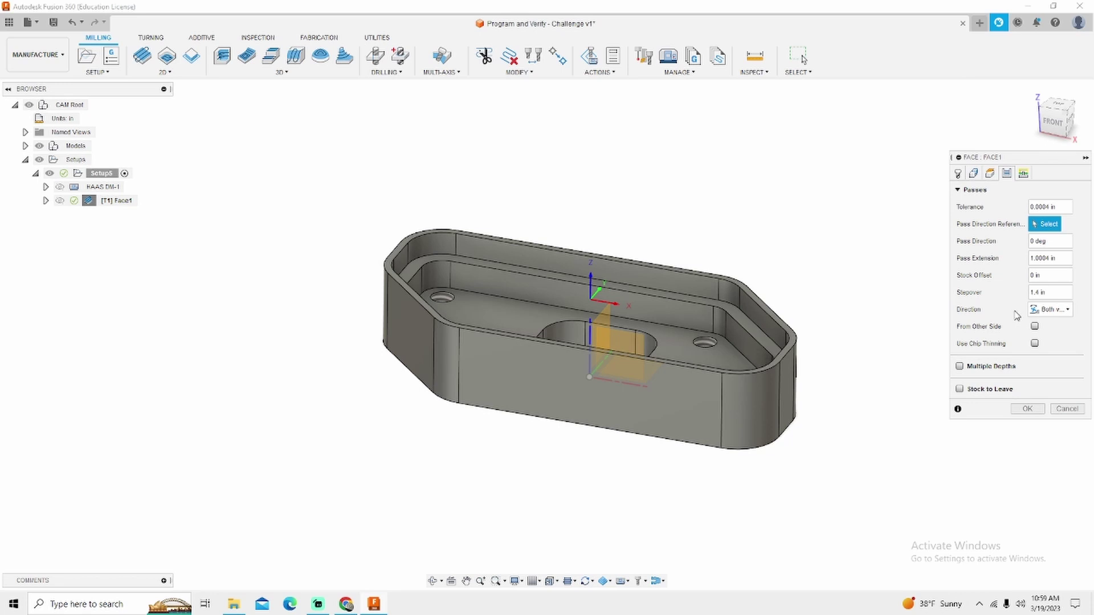
# - Set pass direction to Climb and pass extension to 1.1, leaving Multiple Depths off
pyautogui.click(1033, 311)
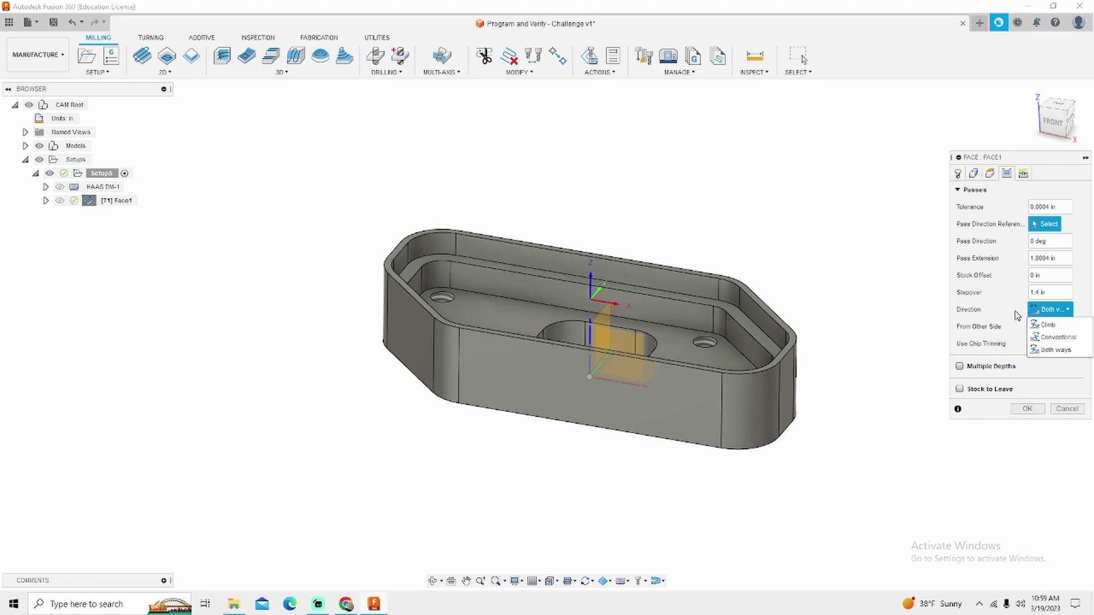
pyautogui.click(1047, 325)
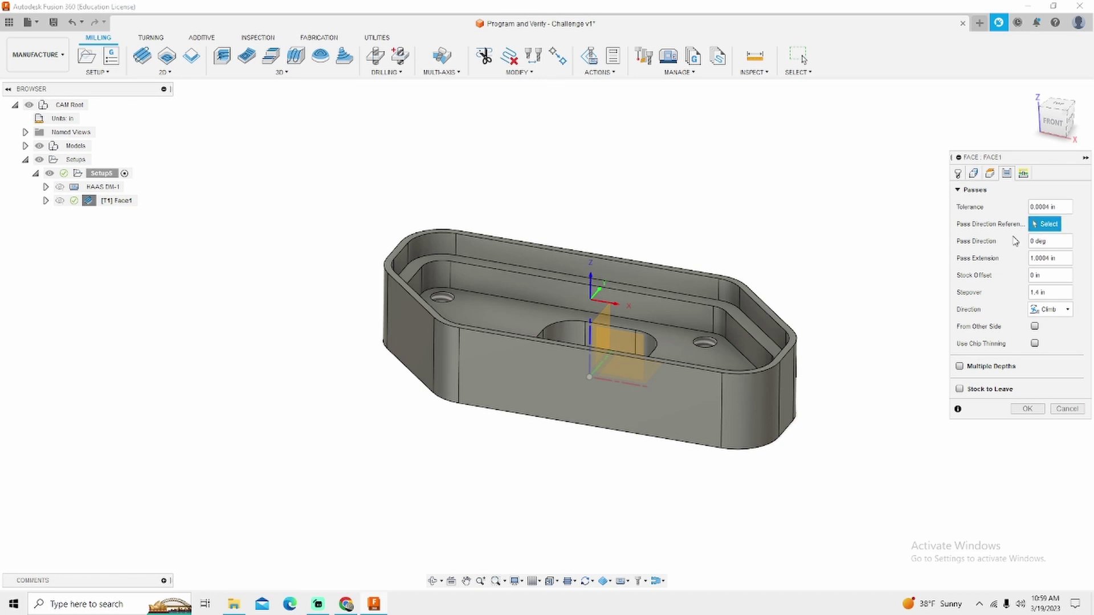
pyautogui.click(1000, 260)
pyautogui.write('1.1')
pyautogui.click(959, 366)
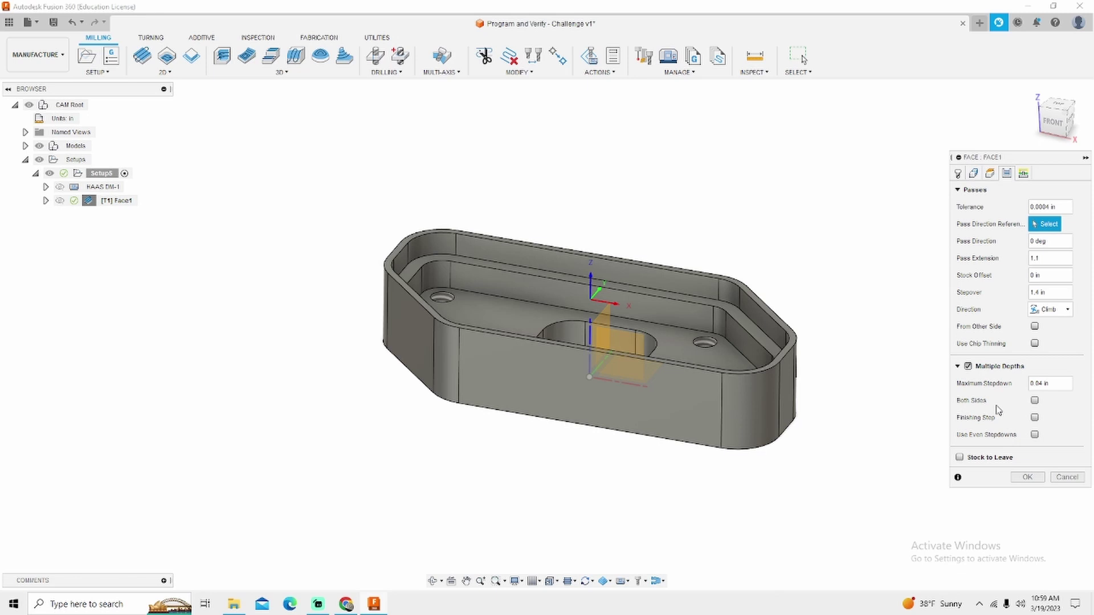
pyautogui.click(968, 366)
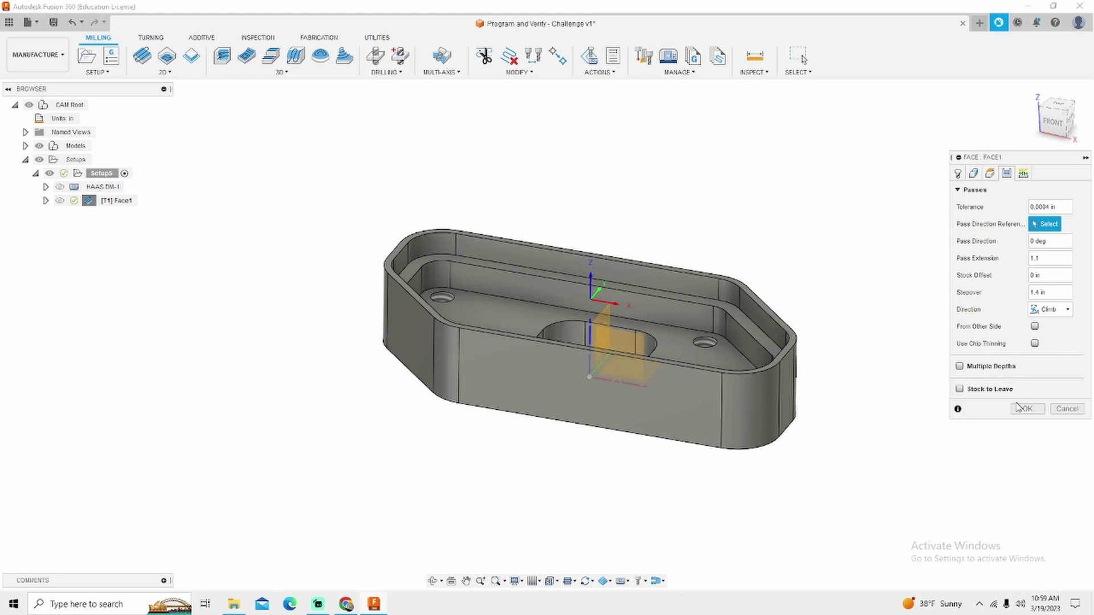
# - Turn off lead-in and lead-out, use straight-line transitions, and apply the Face1 edits
pyautogui.click(1024, 174)
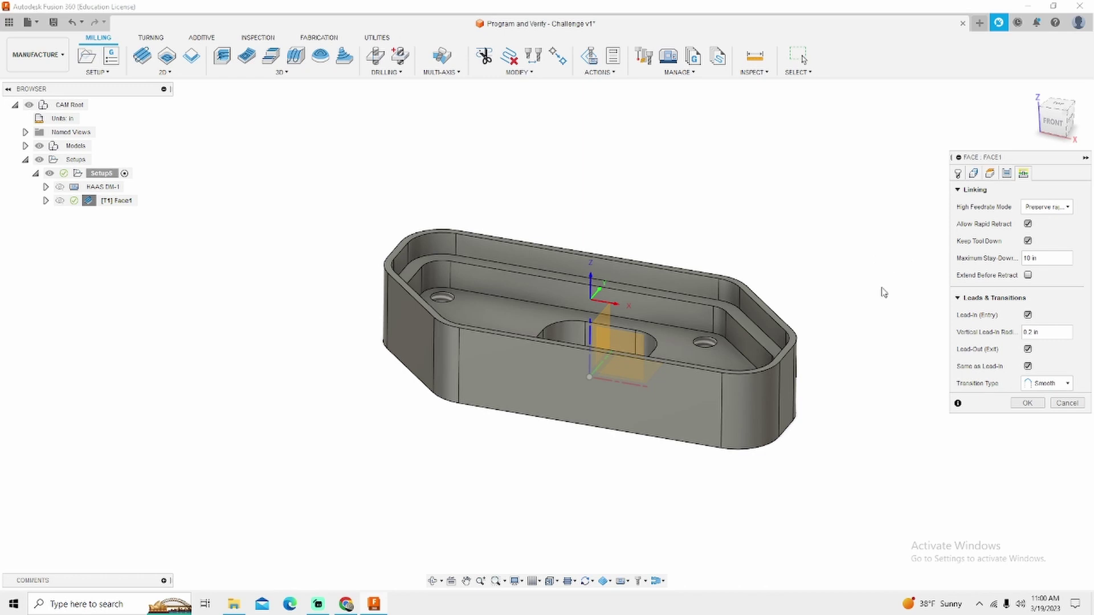
pyautogui.click(1028, 349)
pyautogui.click(1028, 314)
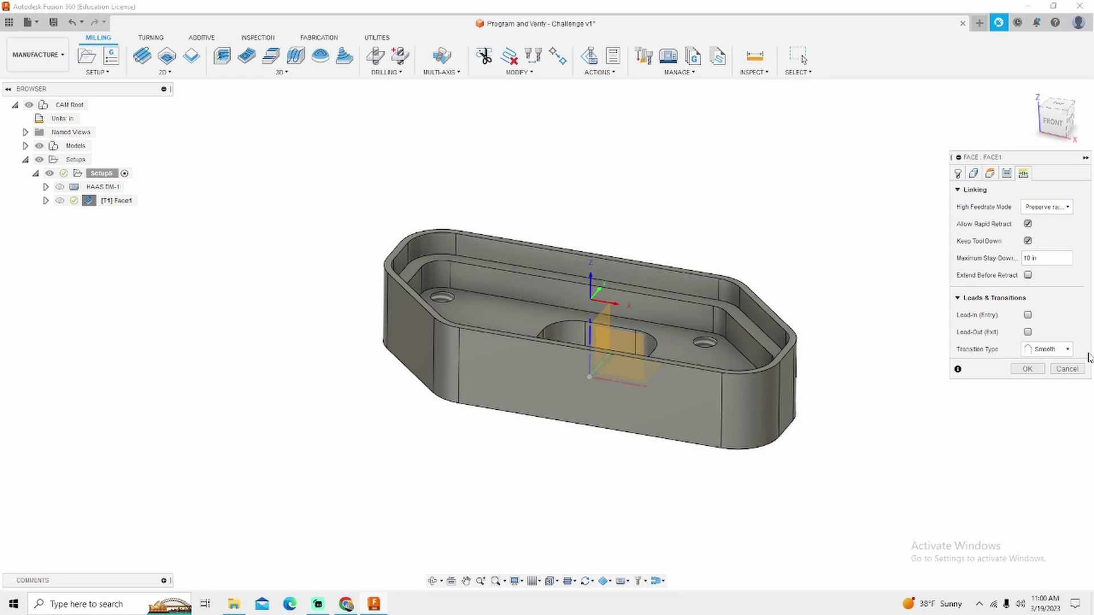
pyautogui.click(1059, 349)
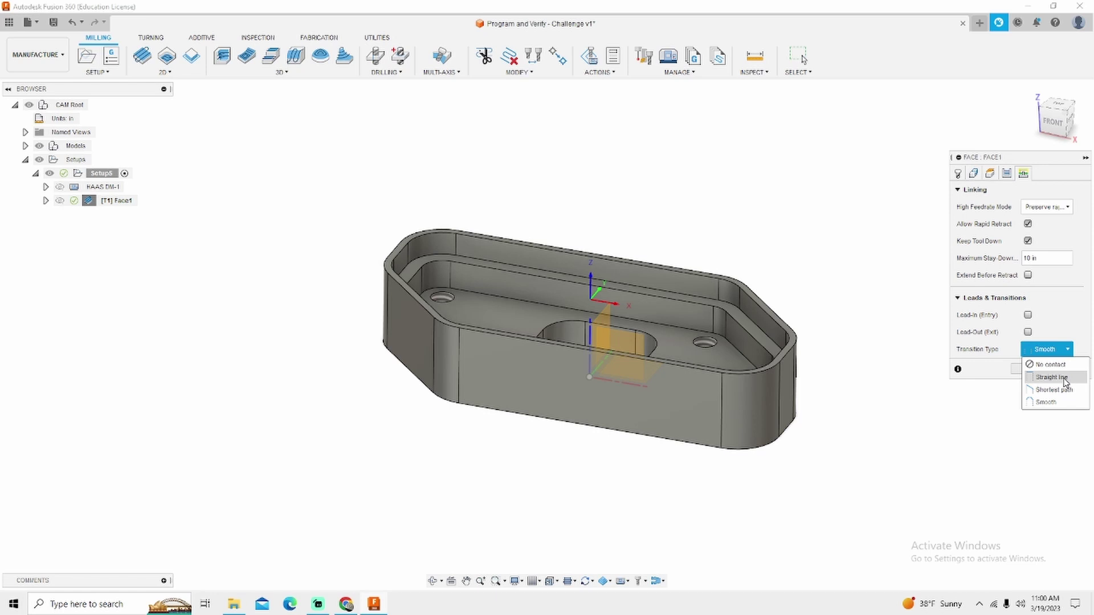
pyautogui.click(1052, 377)
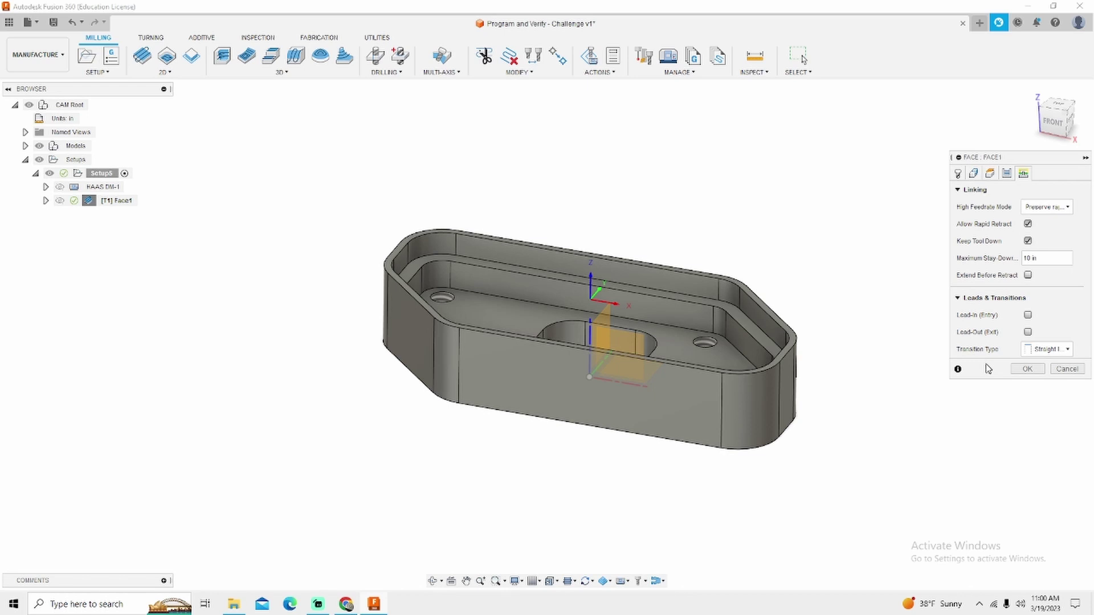
pyautogui.click(1028, 369)
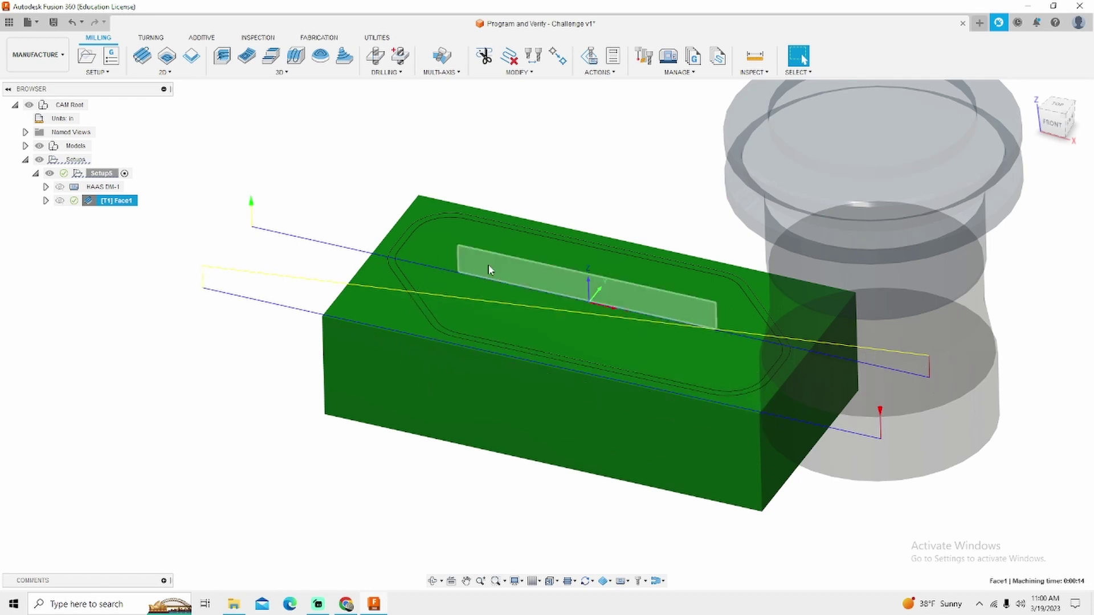
# - Orbit and zoom the view to inspect the regenerated Face1 passes over the stock
pyautogui.keyDown('shift'); pyautogui.moveTo(488, 268); pyautogui.dragTo(515, 259, button='middle'); pyautogui.keyUp('shift')
pyautogui.scroll(-3, 515, 260)
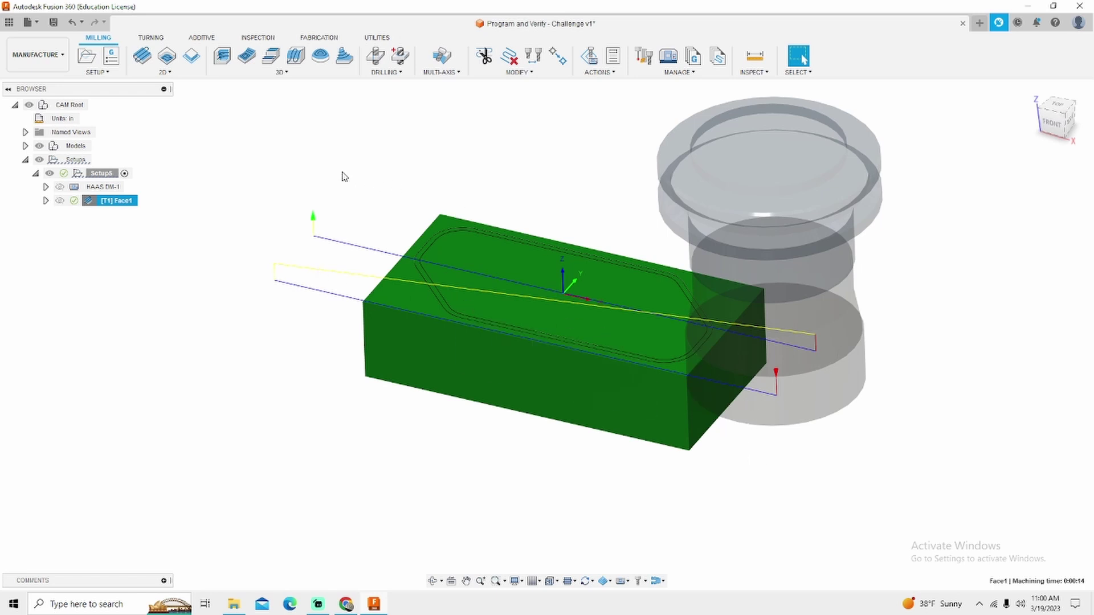
pyautogui.scroll(-2, 293, 232)
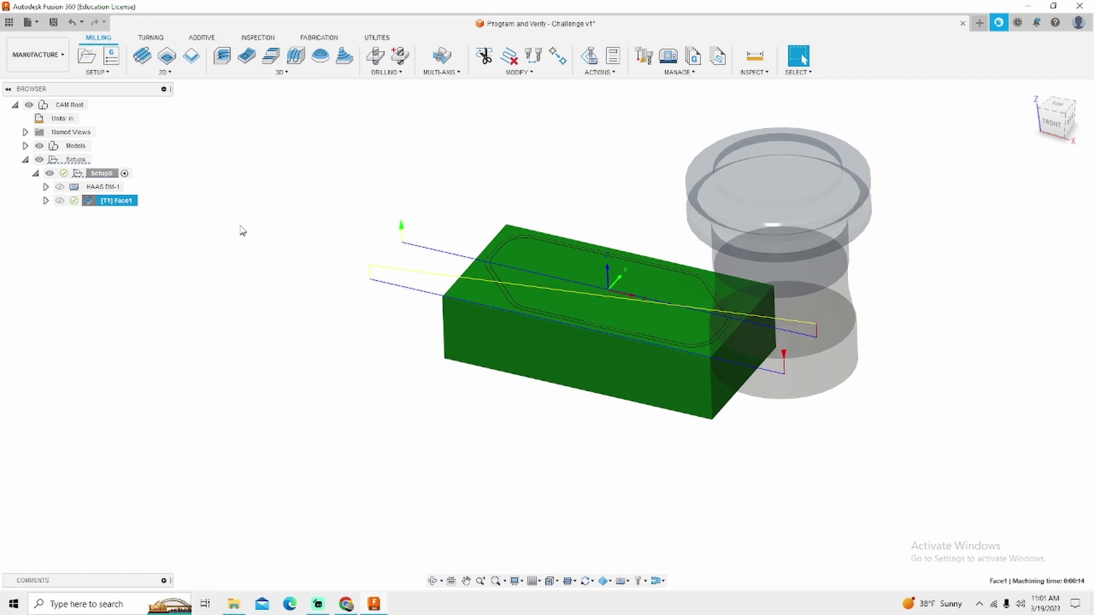
# - Reopen the setup, change the stock's model position offset to 0.25 in, and save it
pyautogui.click(103, 173)
pyautogui.rightClick(105, 174)
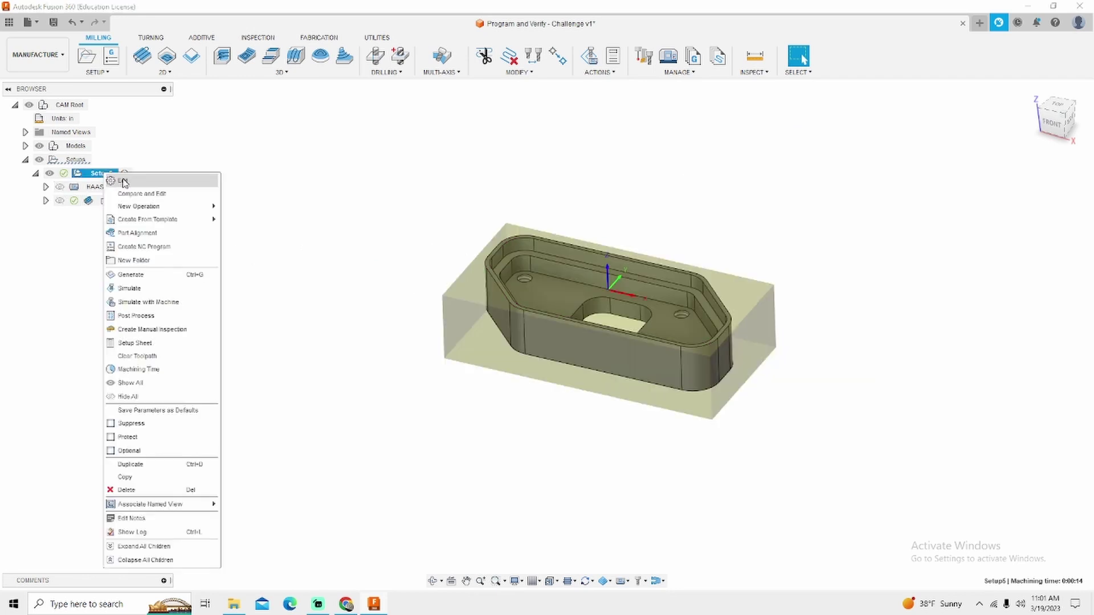
pyautogui.click(123, 182)
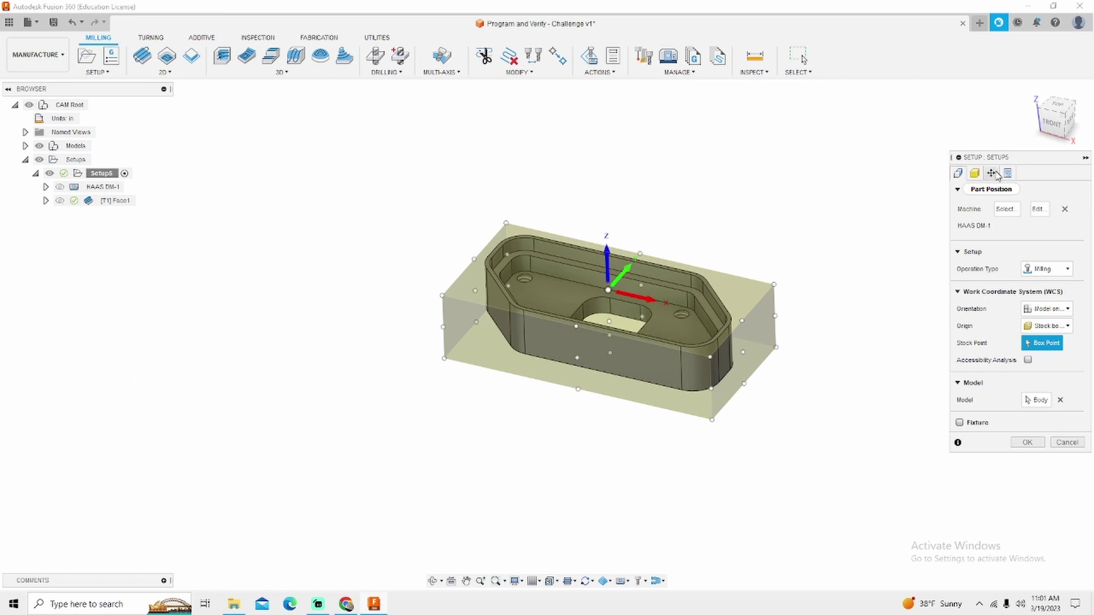
pyautogui.click(973, 173)
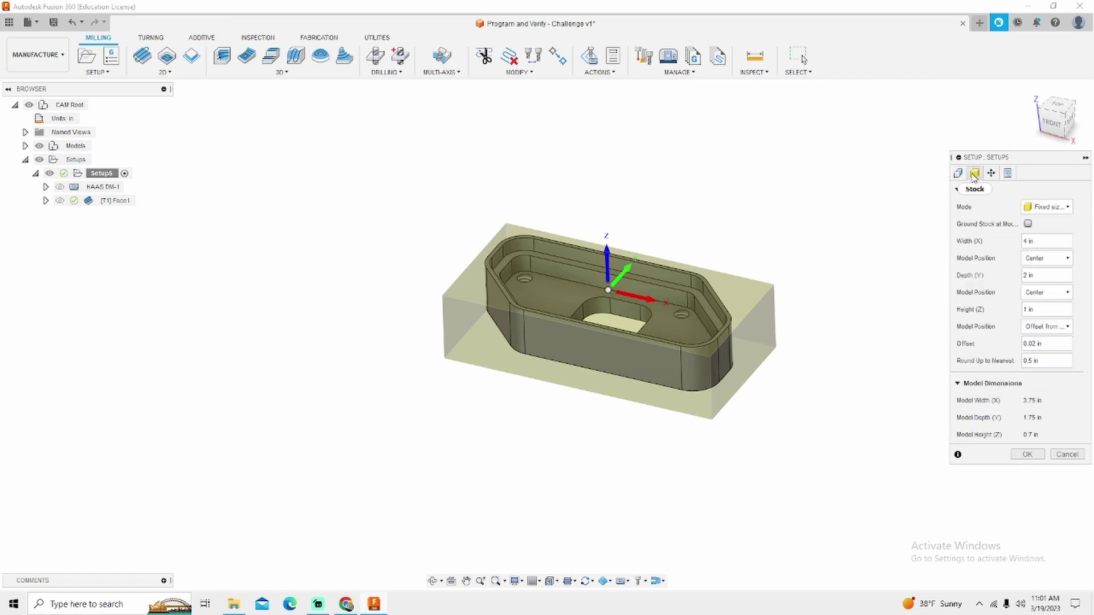
pyautogui.click(1046, 343)
pyautogui.press('BackSpace')
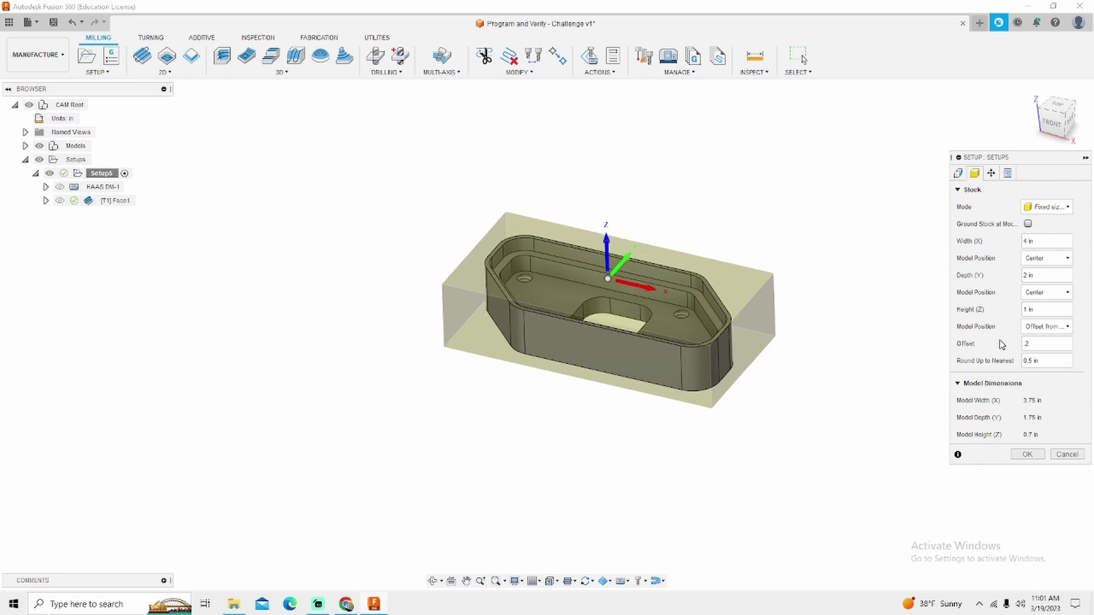
pyautogui.click(1055, 122)
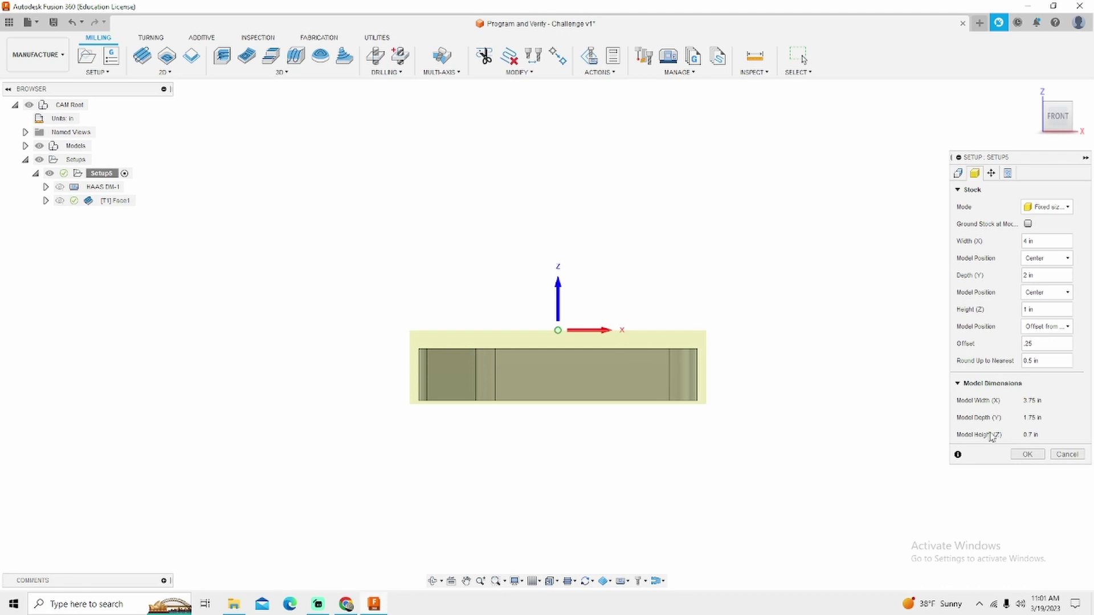
pyautogui.click(1027, 454)
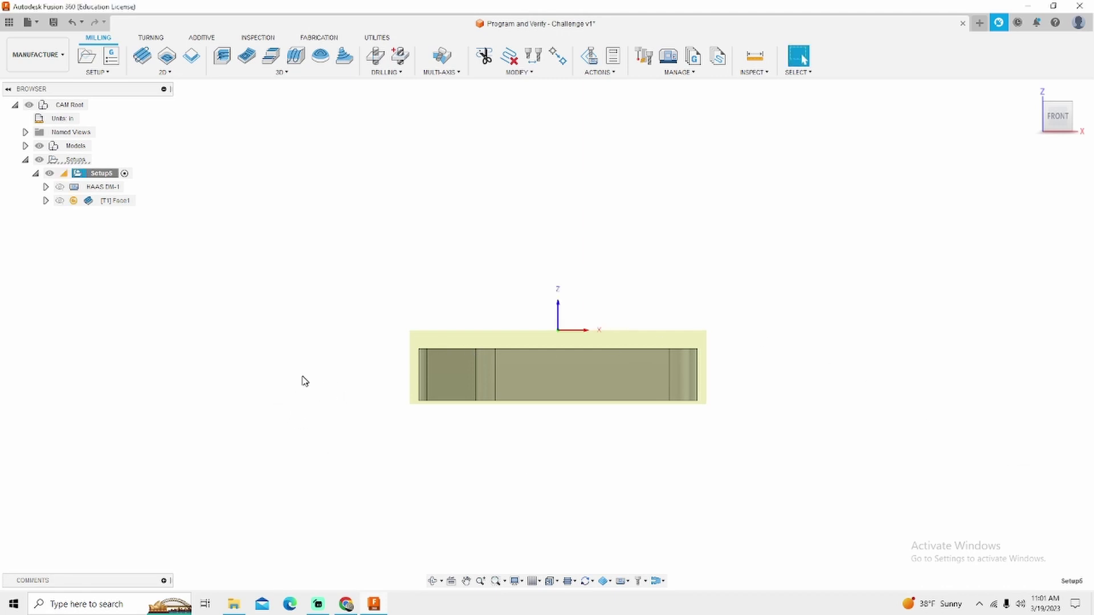
# - Enable Multiple Depths on Face1 with a 0.05 in maximum stepdown and regenerate the toolpath
pyautogui.rightClick(115, 201)
pyautogui.click(153, 215)
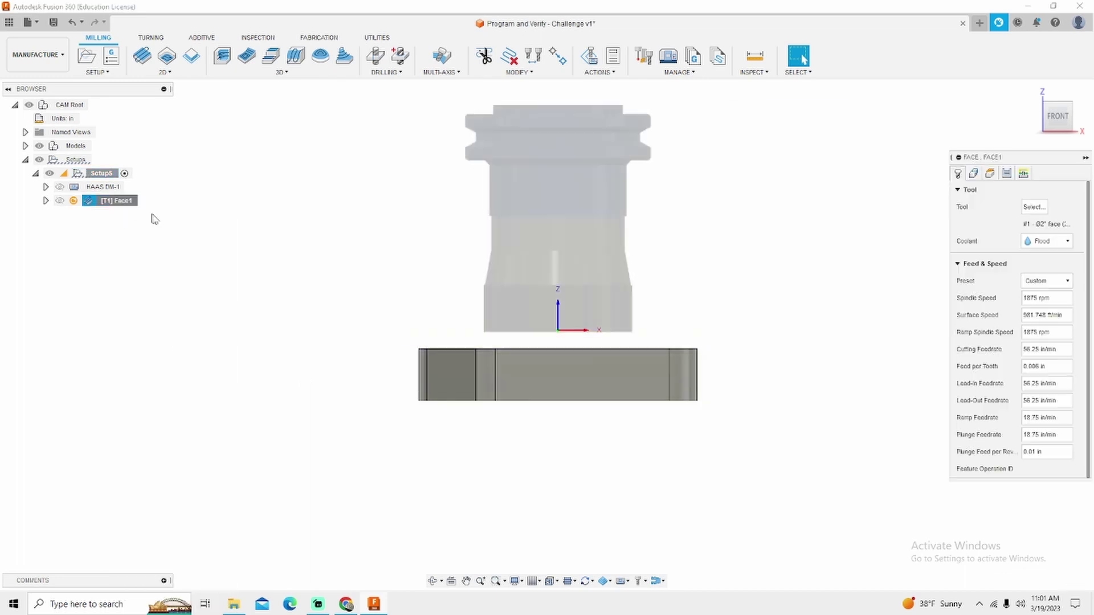
pyautogui.click(1006, 174)
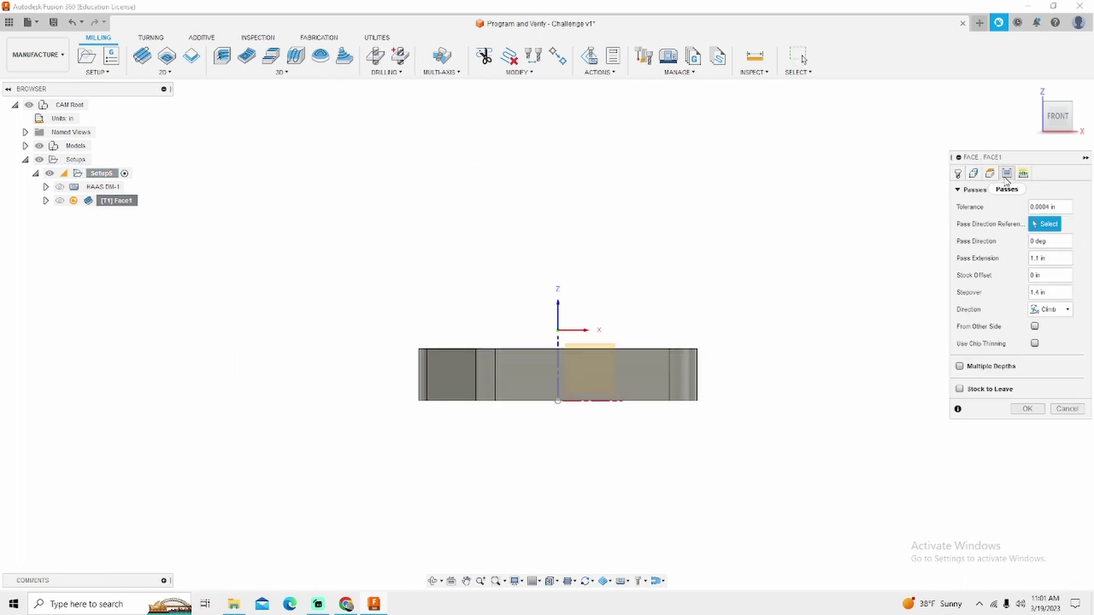
pyautogui.click(959, 366)
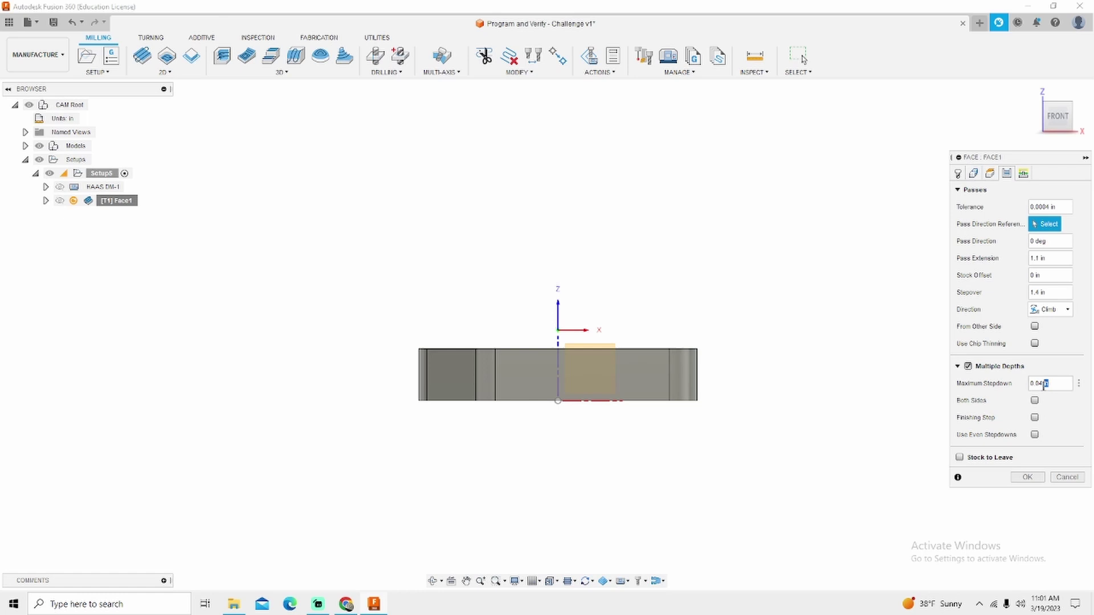
pyautogui.click(1043, 386)
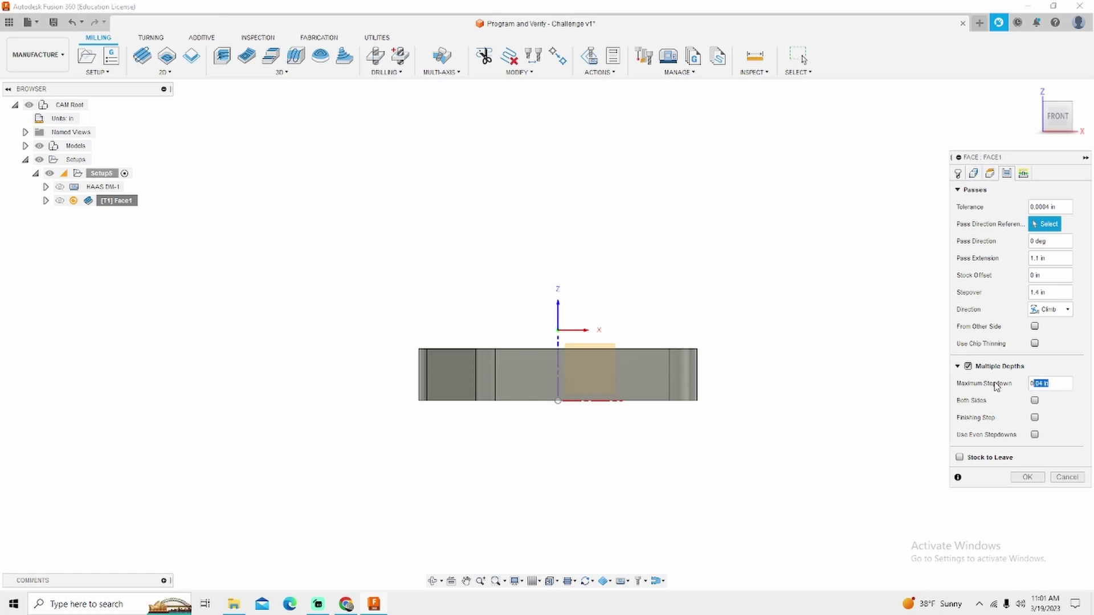
pyautogui.write('0.05')
pyautogui.keyDown('shift'); pyautogui.moveTo(893, 390); pyautogui.dragTo(870, 433, button='middle'); pyautogui.keyUp('shift')
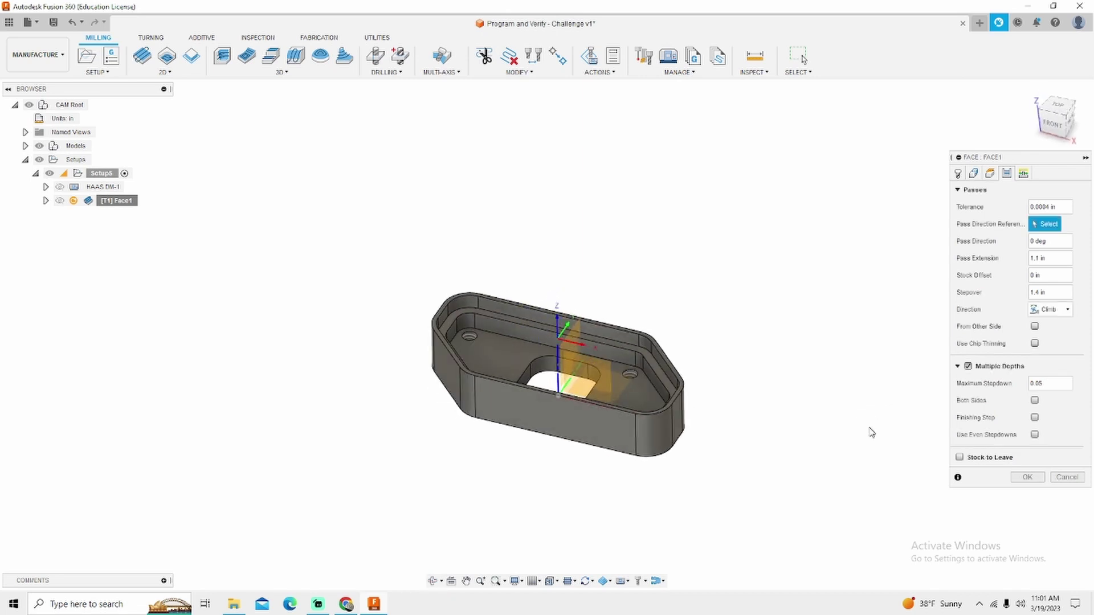
pyautogui.click(1027, 476)
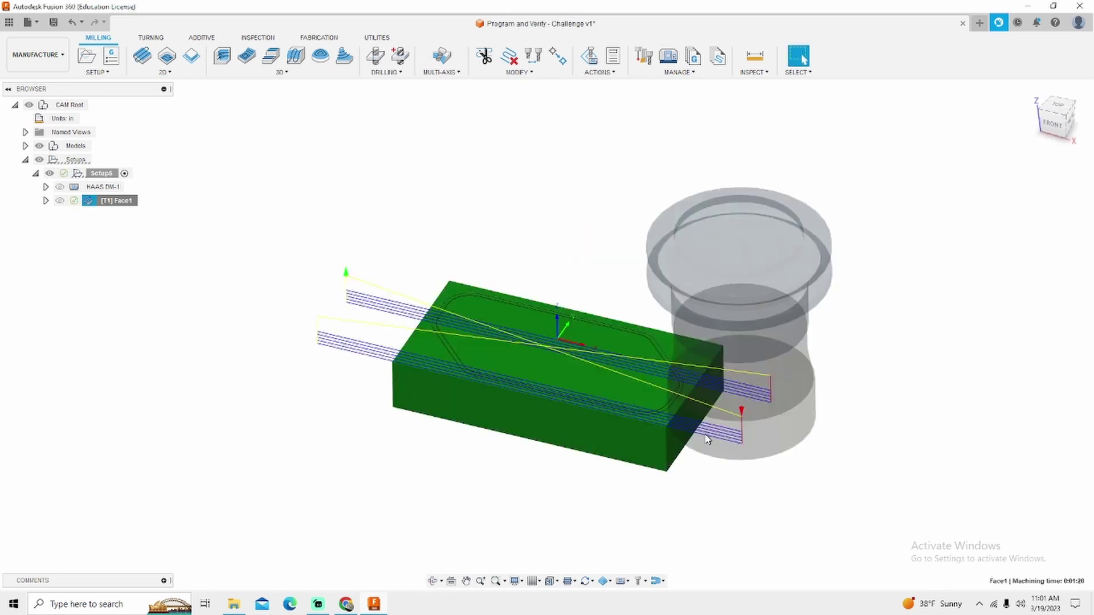
# - Change Face1's Passes stepover from 1.4 in to 0.5 in and regenerate the toolpath
pyautogui.keyDown('shift'); pyautogui.moveTo(730, 450); pyautogui.dragTo(796, 379, button='middle'); pyautogui.keyUp('shift')
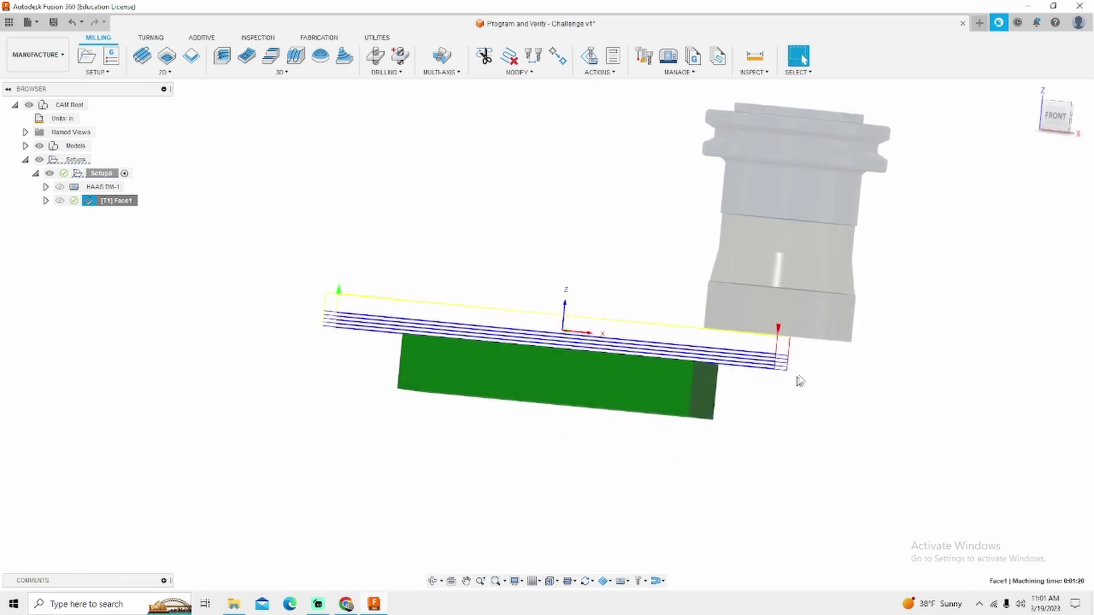
pyautogui.click(1060, 121)
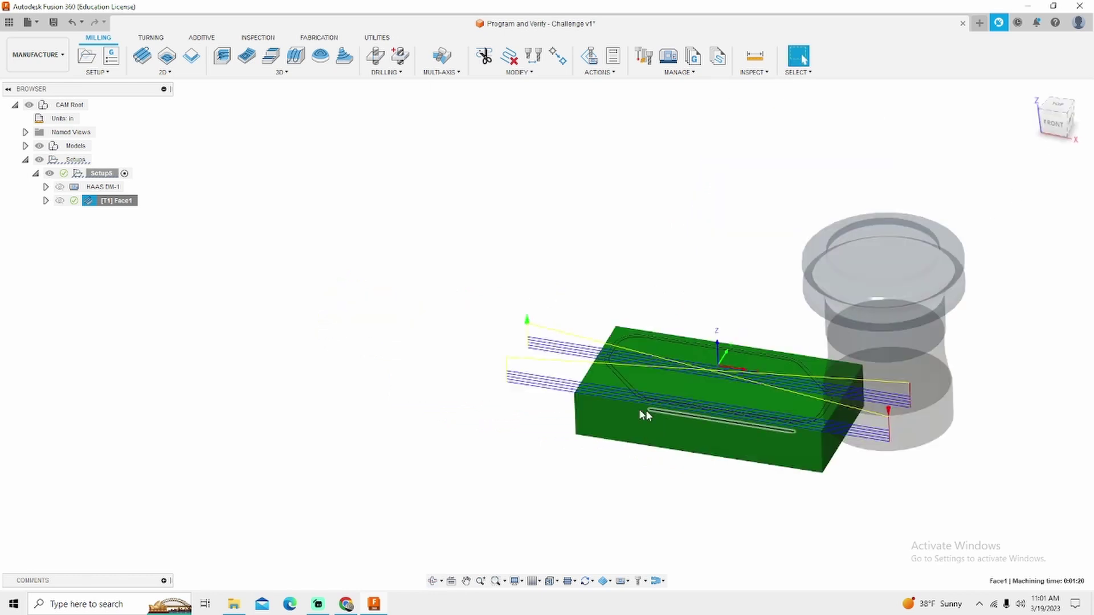
pyautogui.rightClick(108, 205)
pyautogui.click(131, 215)
pyautogui.click(1006, 173)
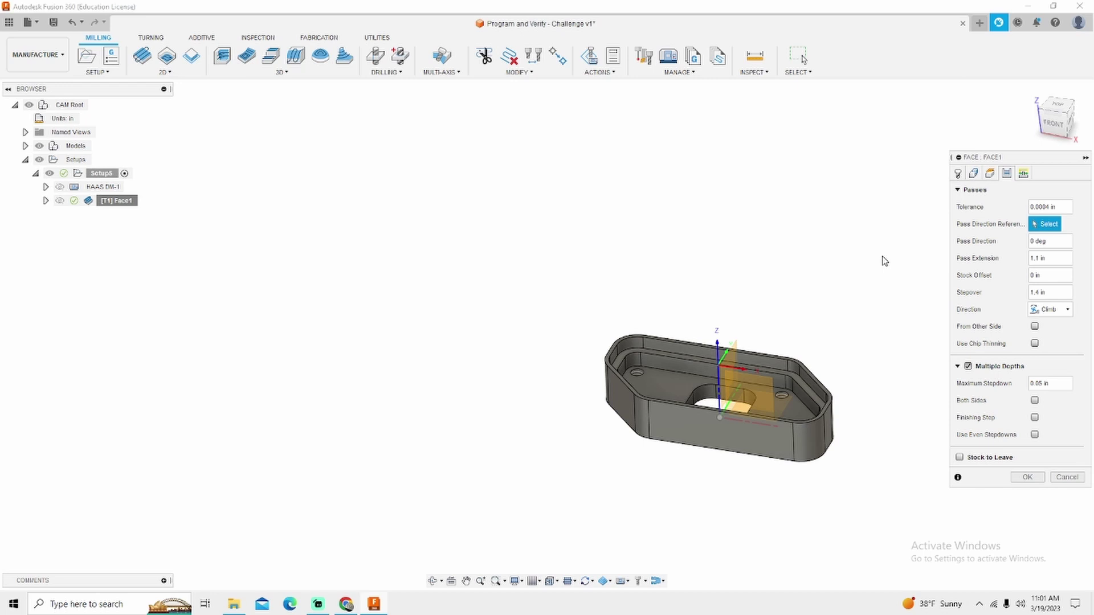
pyautogui.scroll(3, 860, 439)
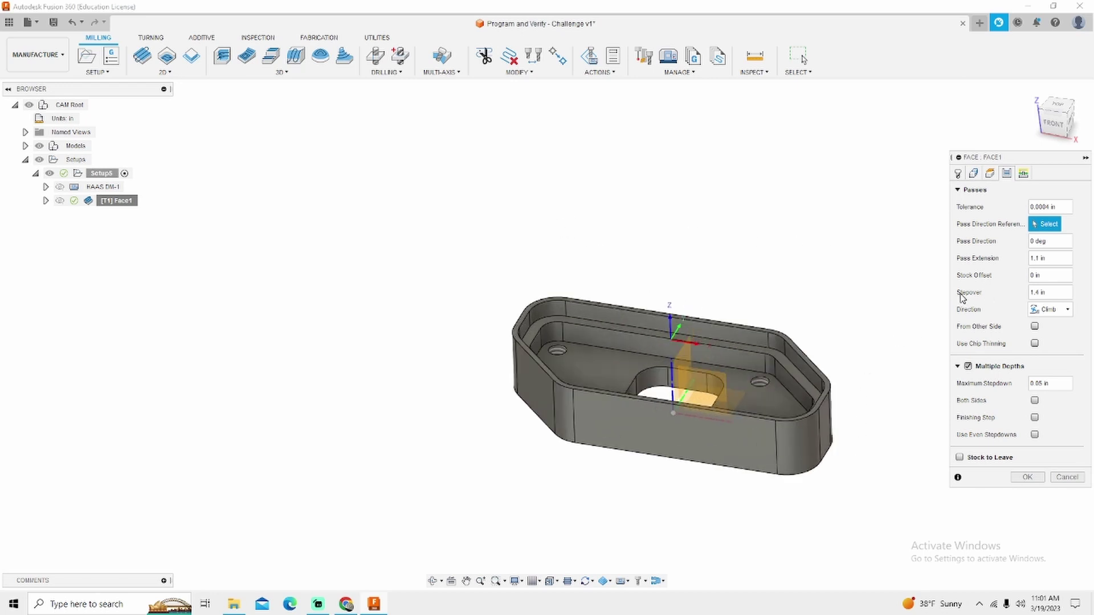
pyautogui.click(1055, 292)
pyautogui.write('1.9')
pyautogui.click(1027, 477)
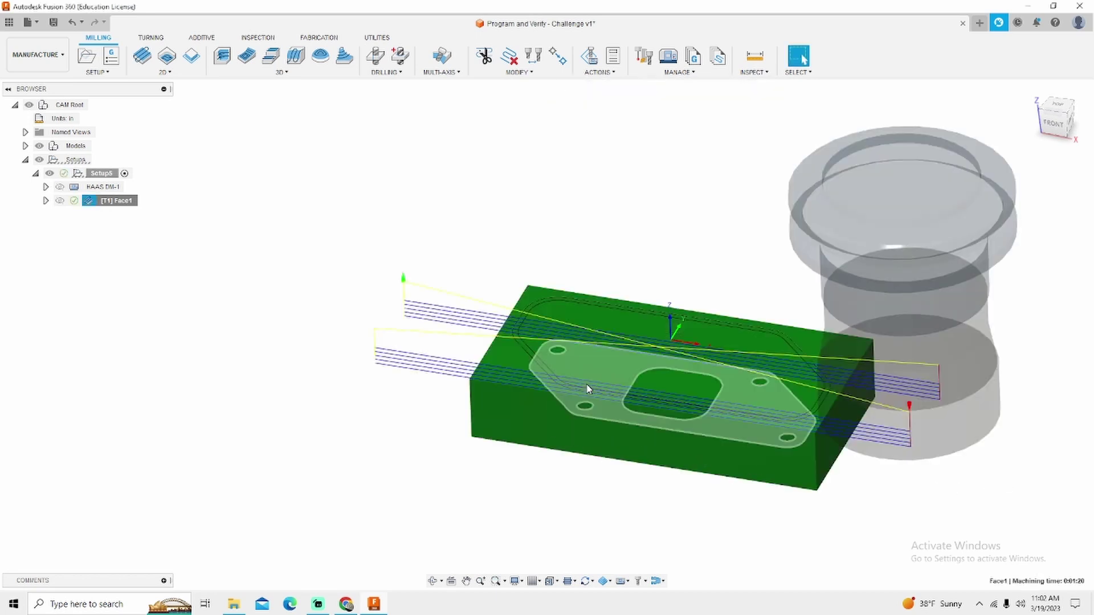
pyautogui.doubleClick(588, 389)
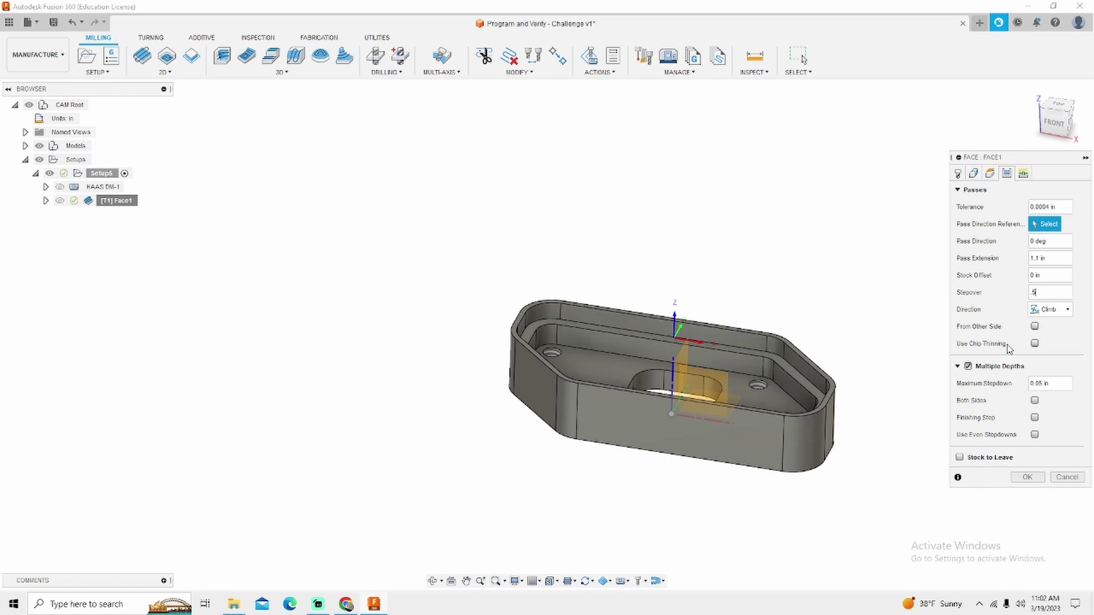
pyautogui.click(1026, 477)
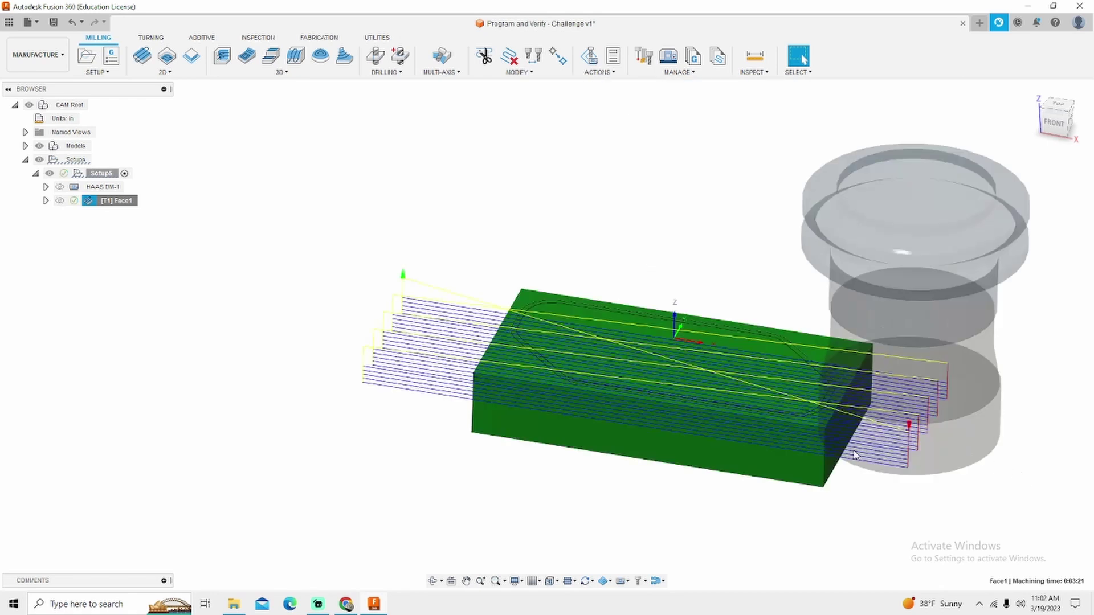
# - Lower Face1's feed height offset from 0.2 in to 0.1 in and regenerate
pyautogui.moveTo(855, 455)
pyautogui.keyDown('shift'); pyautogui.mouseDown(button='middle')
pyautogui.moveTo(838, 433)
pyautogui.moveTo(839, 466)
pyautogui.mouseUp(button='middle'); pyautogui.keyUp('shift')
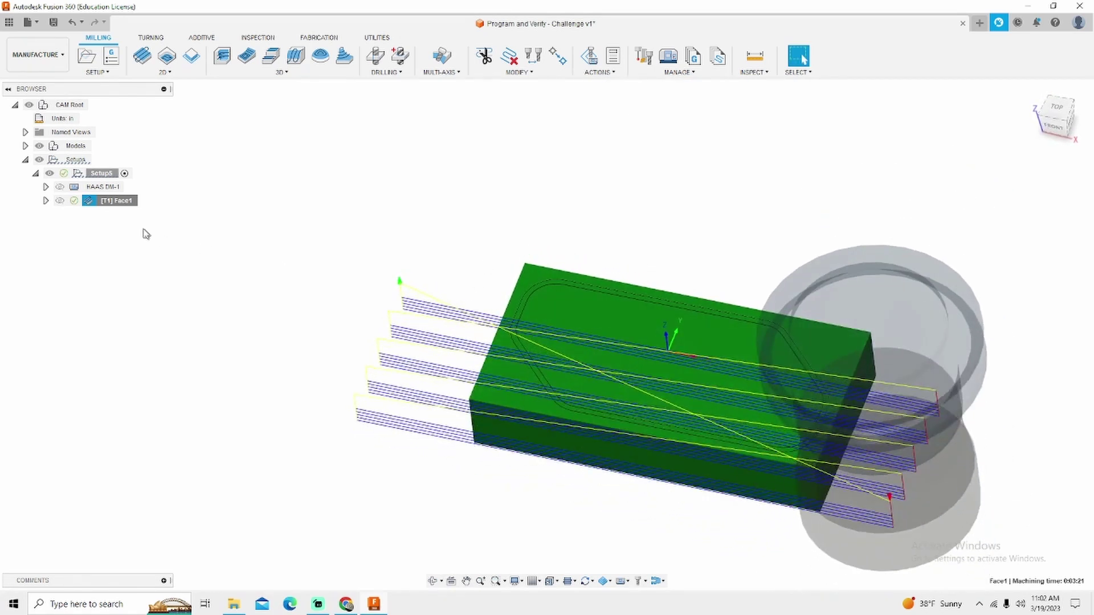
pyautogui.rightClick(114, 203)
pyautogui.click(132, 211)
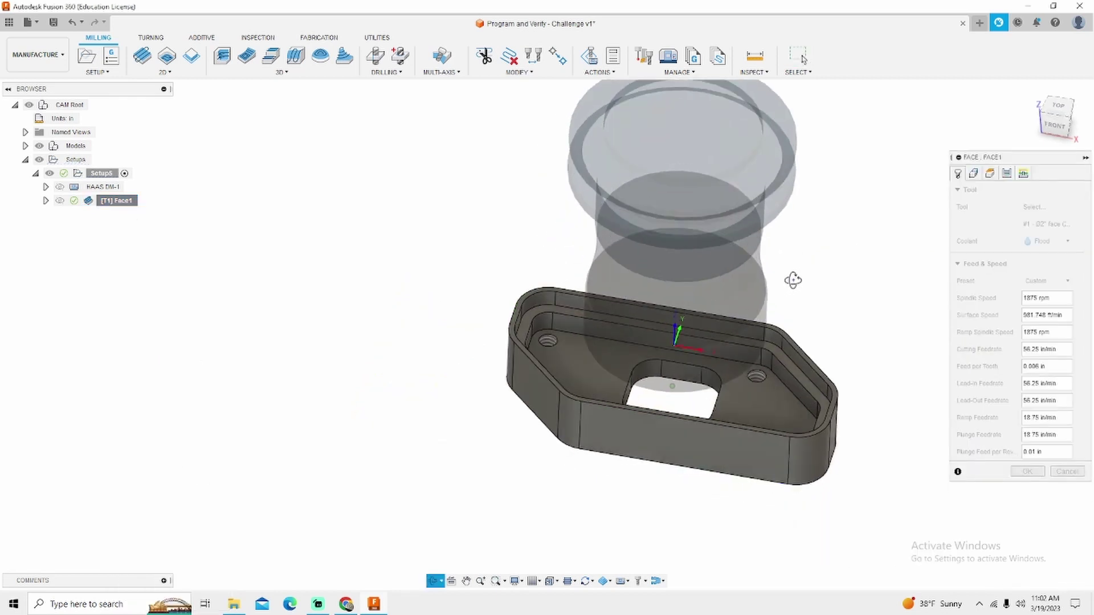
pyautogui.keyDown('shift'); pyautogui.moveTo(792, 280); pyautogui.dragTo(778, 254, button='middle'); pyautogui.keyUp('shift')
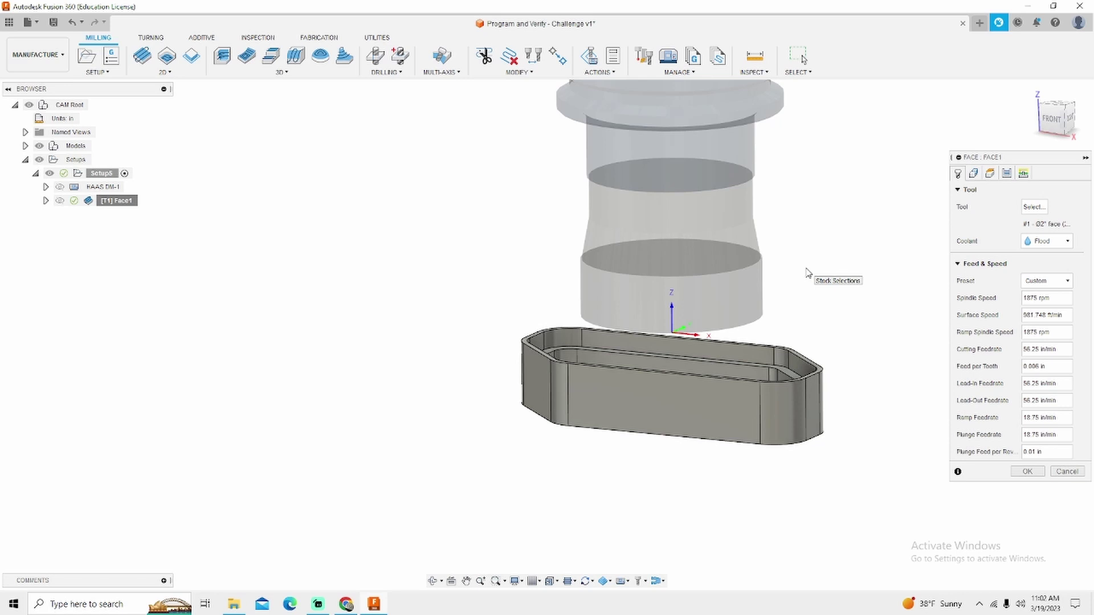
pyautogui.click(989, 173)
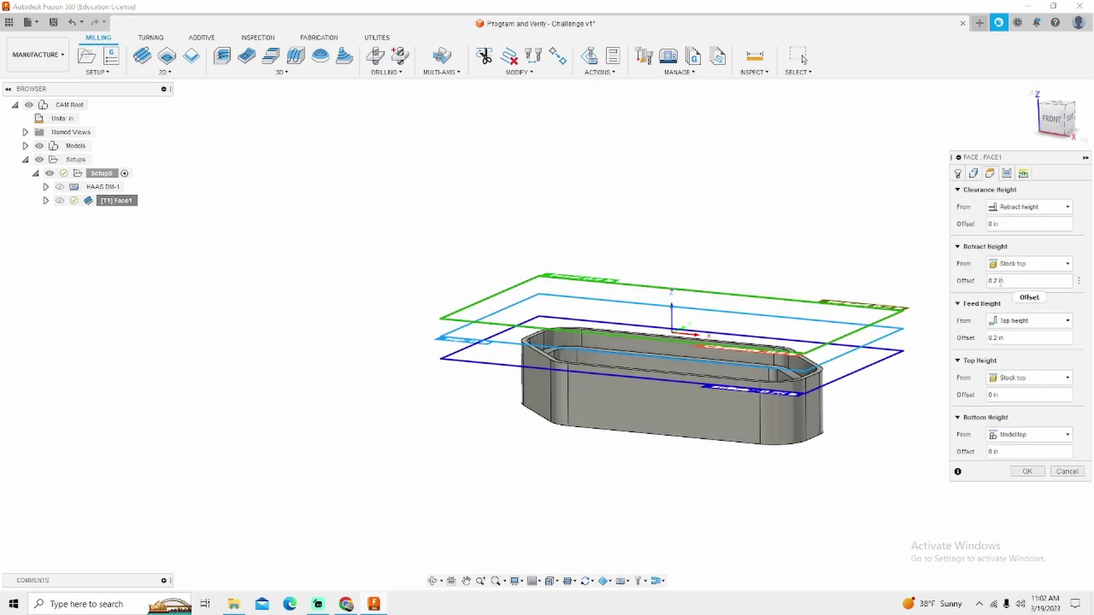
pyautogui.click(997, 338)
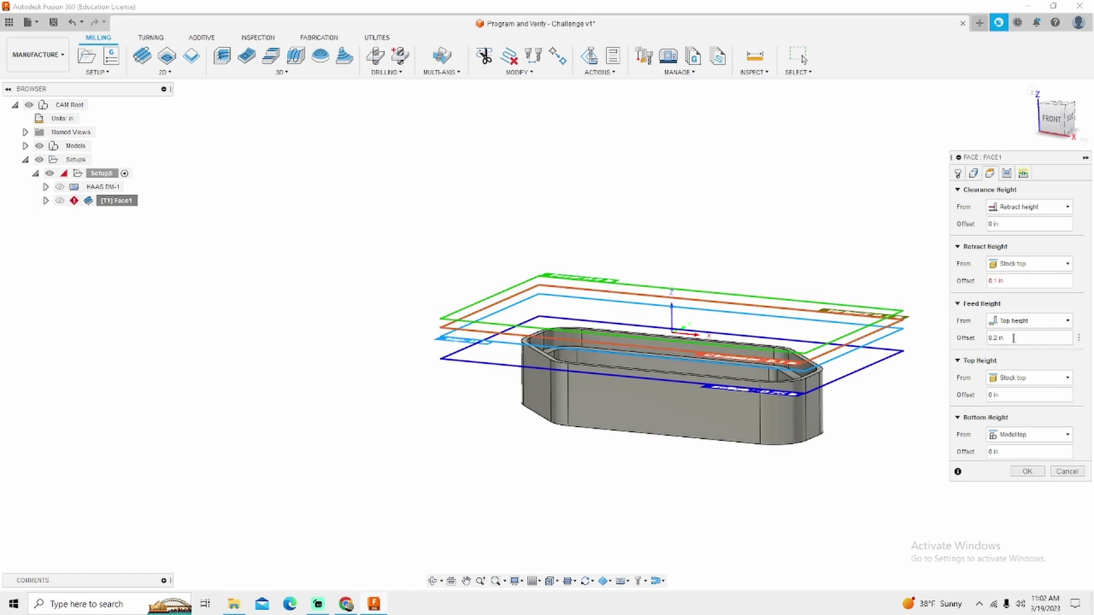
pyautogui.press('BackSpace')
pyautogui.write('1')
pyautogui.keyDown('shift'); pyautogui.moveTo(860, 389); pyautogui.dragTo(859, 381, button='middle'); pyautogui.keyUp('shift')
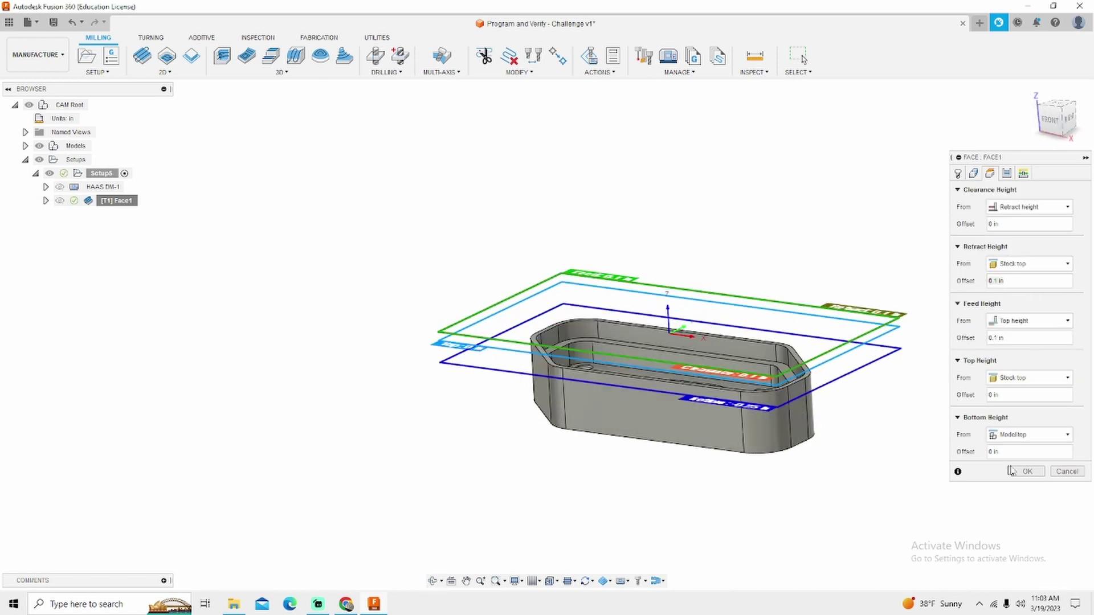
pyautogui.click(1027, 471)
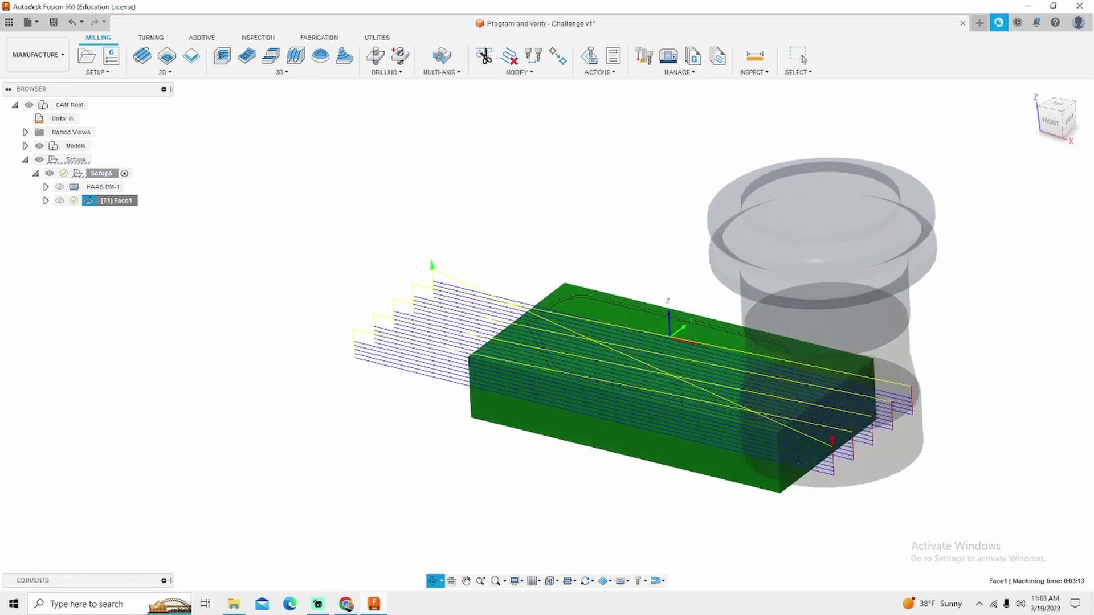
# - Apply the 0.1 in retract height offset on Face1's Heights tab and regenerate
pyautogui.doubleClick(367, 325)
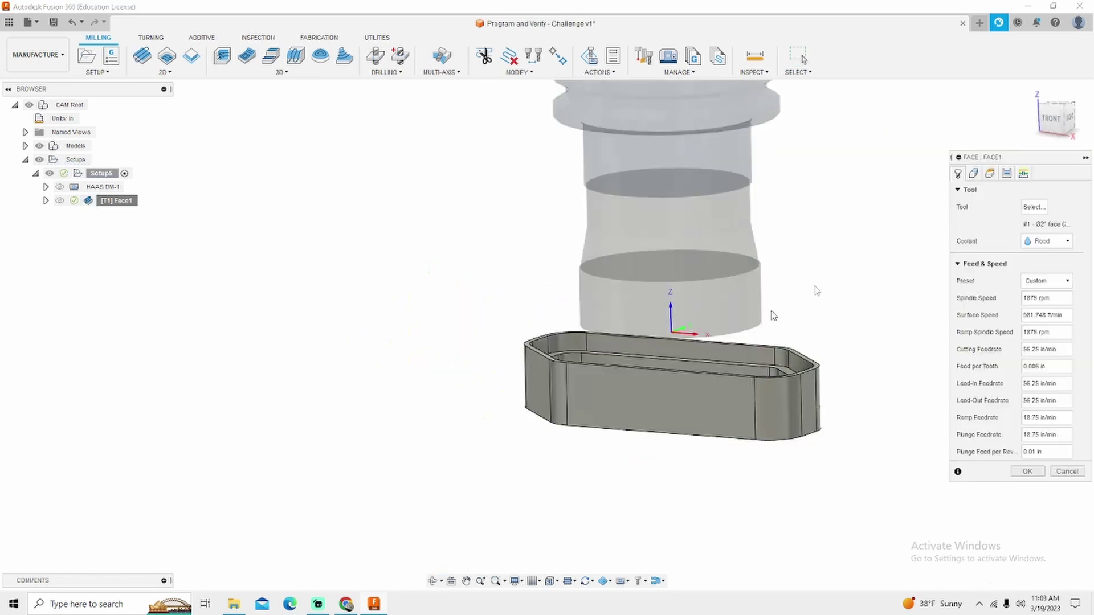
pyautogui.click(1006, 173)
pyautogui.click(990, 173)
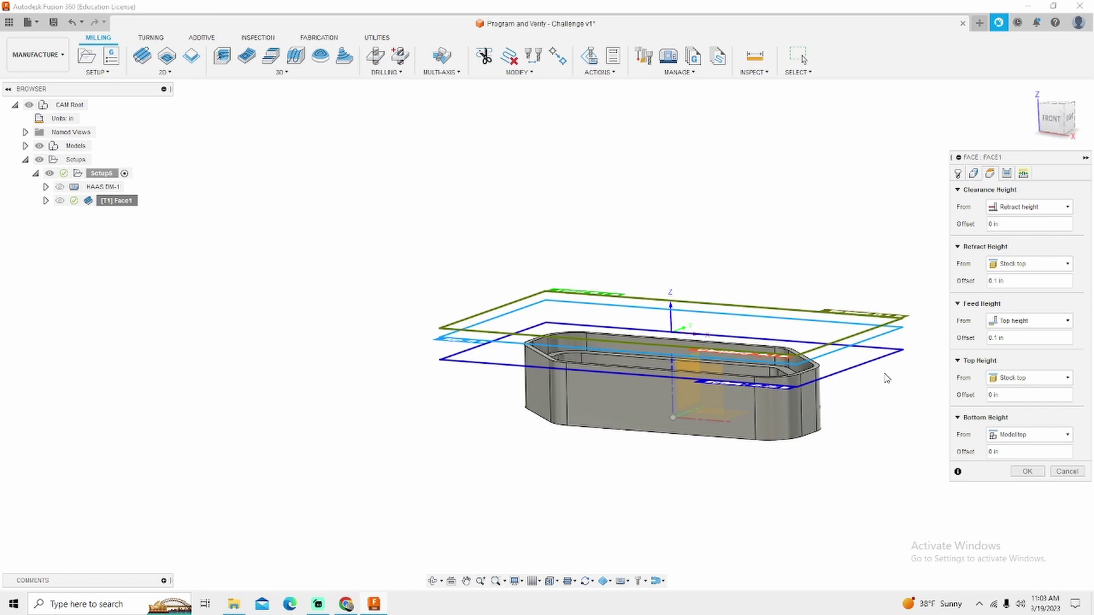
pyautogui.keyDown('shift'); pyautogui.moveTo(886, 378); pyautogui.dragTo(885, 384, button='middle'); pyautogui.keyUp('shift')
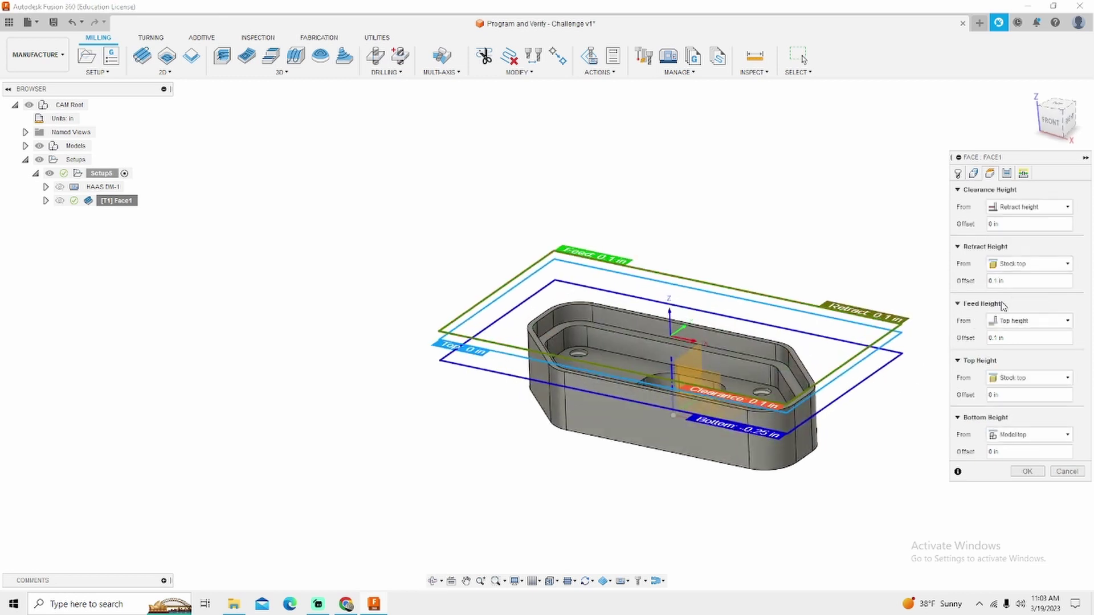
pyautogui.press('Return')
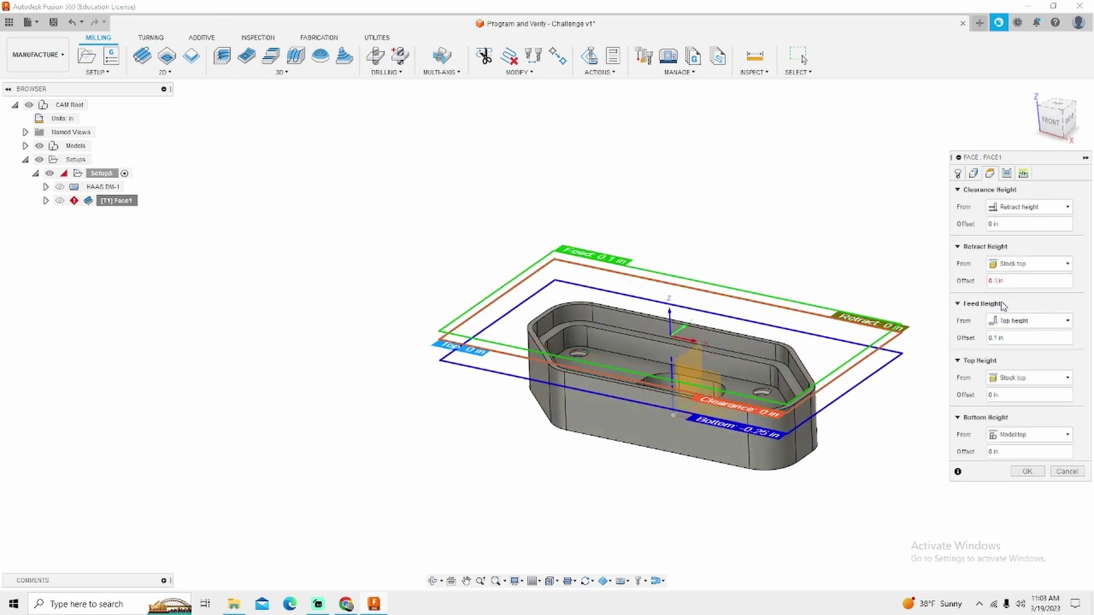
pyautogui.press('Return')
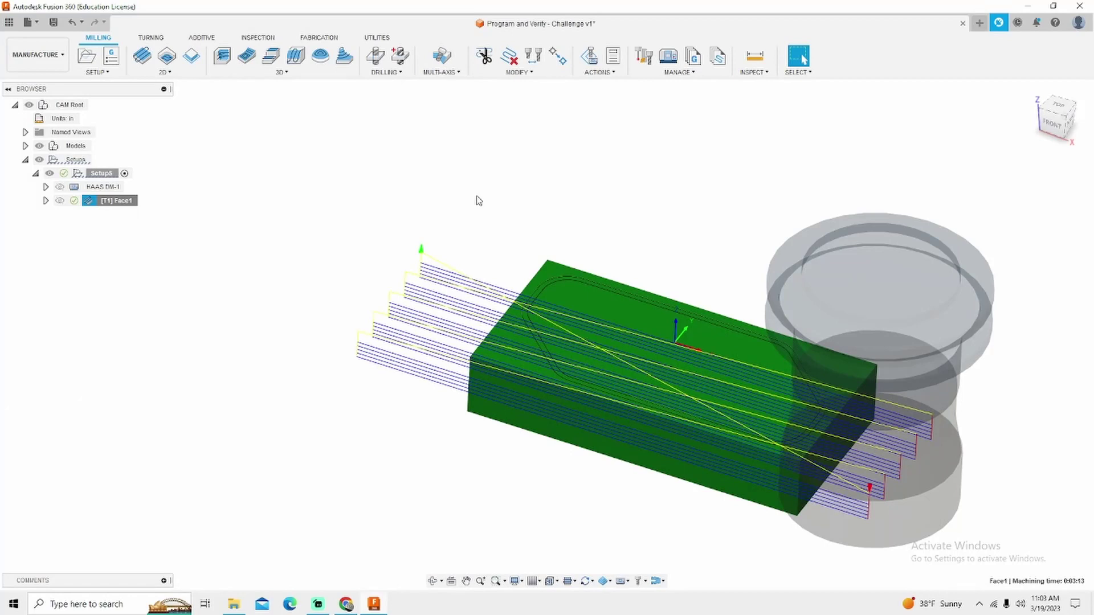